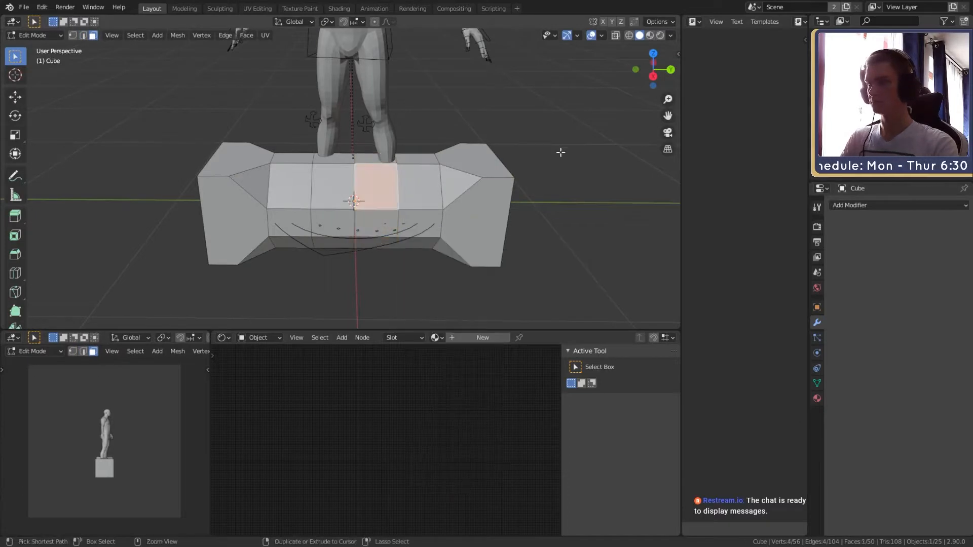
Step: Bevel the selected edges on the stepped middle section of the block beneath the figure
left_click(454, 235)
key("Tab")
scroll(386, 230, "down", 5)
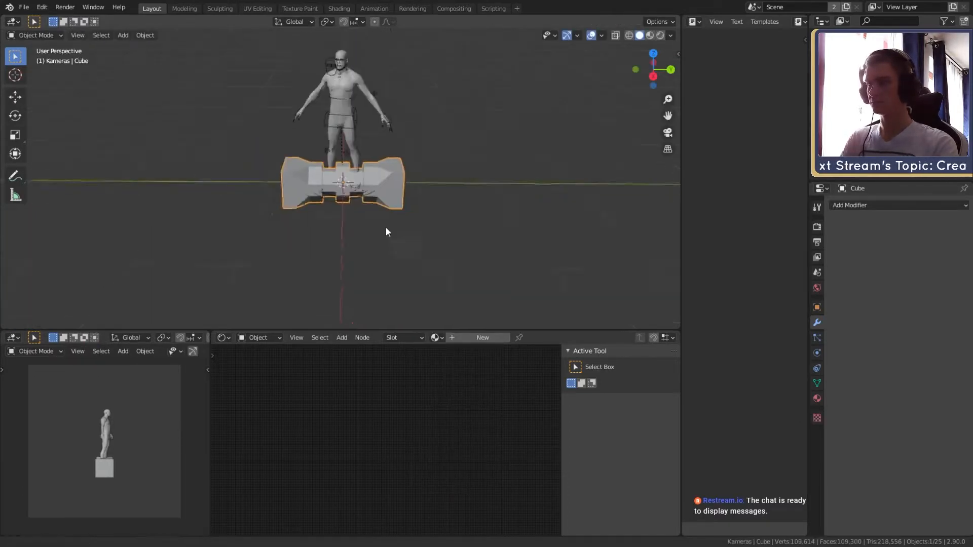
key("Tab")
scroll(387, 230, "up", 7)
key("2")
key("ctrl+b")
middle_click_drag(456, 195, 416, 202)
left_click(410, 187)
Step: Select edge loops beside the block's central ring and bevel them about 0.0276 m wide with 3 segments
key("Tab")
scroll(373, 208, "down", 5)
key("Tab")
scroll(373, 209, "up", 5)
left_click(393, 178, "alt")
left_click(226, 185, "shift")
left_click(500, 202)
middle_click_drag(500, 201, 404, 171)
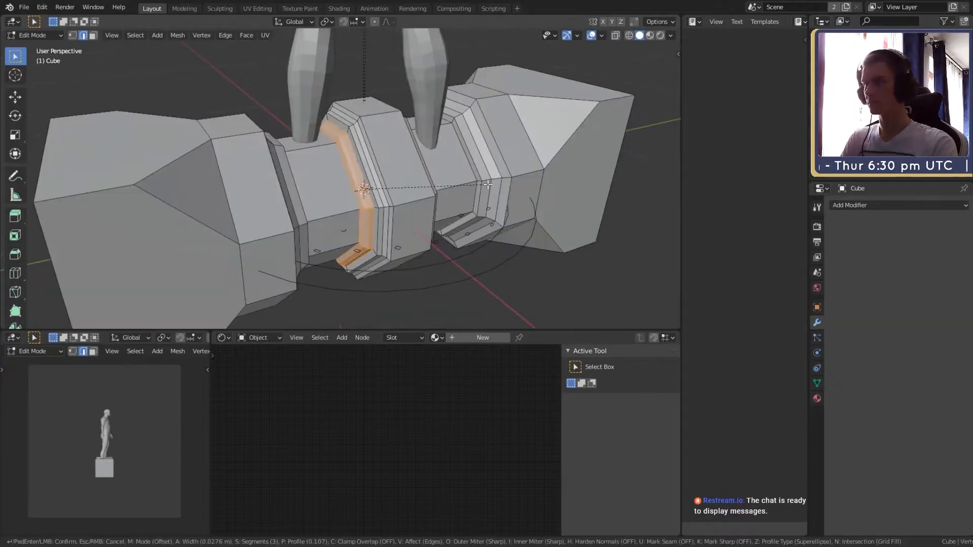
left_click(487, 185)
Step: Select the corner edges of the block's large outer ends and bevel them
key("Tab")
middle_click_drag(487, 184, 385, 212)
key("Tab")
left_click(451, 244, "shift")
key("ctrl+b")
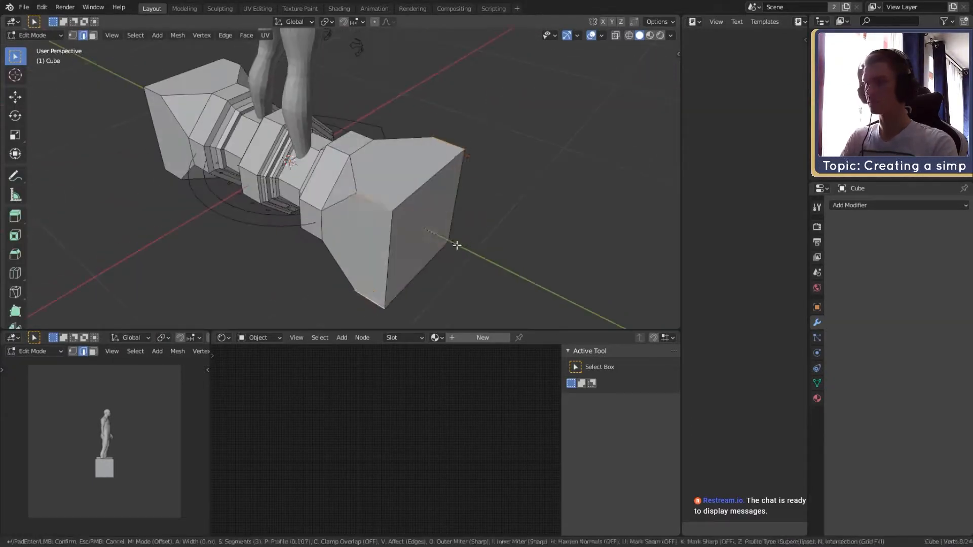
left_click(457, 245)
middle_click_drag(457, 245, 360, 195)
key("Tab")
scroll(360, 195, "down", 6)
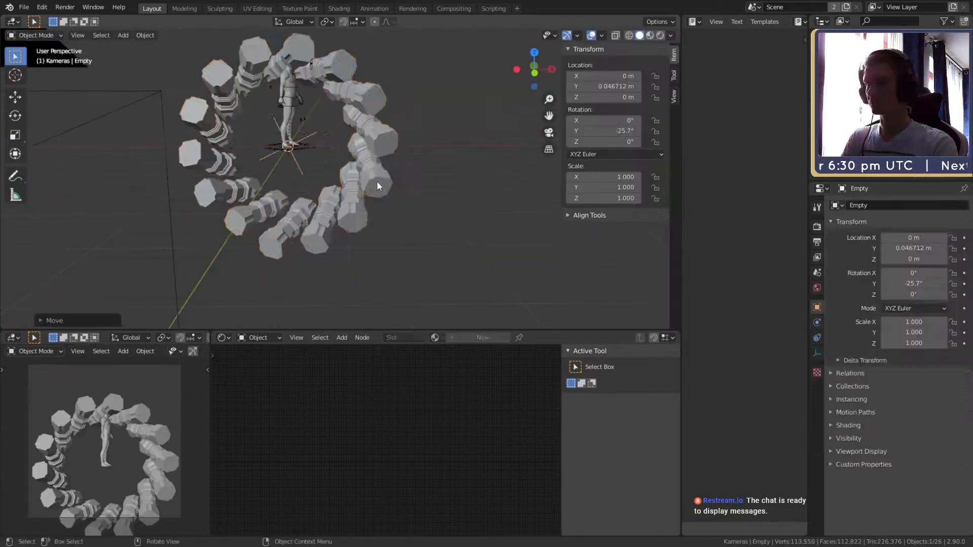
Step: Move the array's offset Empty along the Y axis so the ring of blocks spirals into a deep tunnel
left_click(376, 181)
mouse_move(376, 181)
middle_mouse_down()
mouse_move(327, 195)
mouse_move(372, 189)
mouse_move(387, 175)
middle_mouse_up()
left_click(314, 195)
key("g")
key("y")
left_click(380, 182)
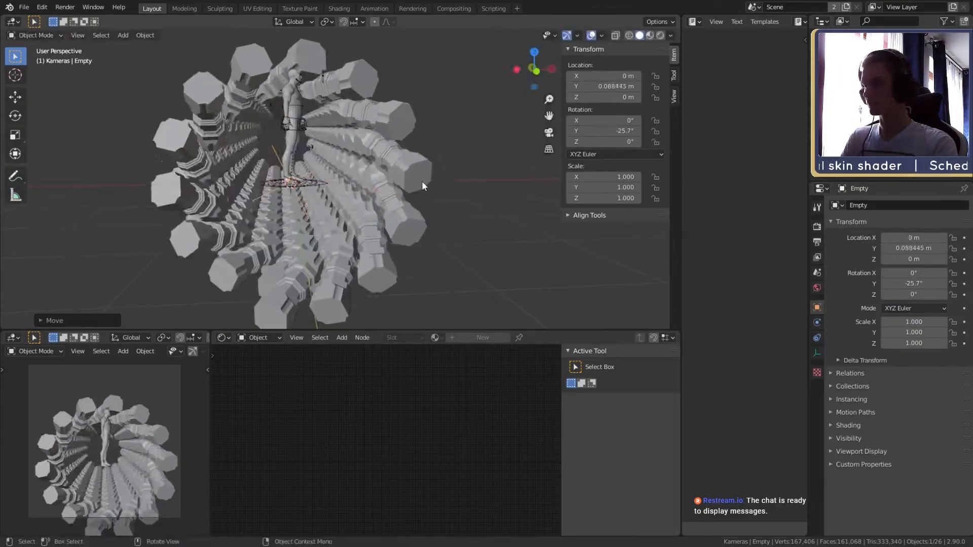
key("r")
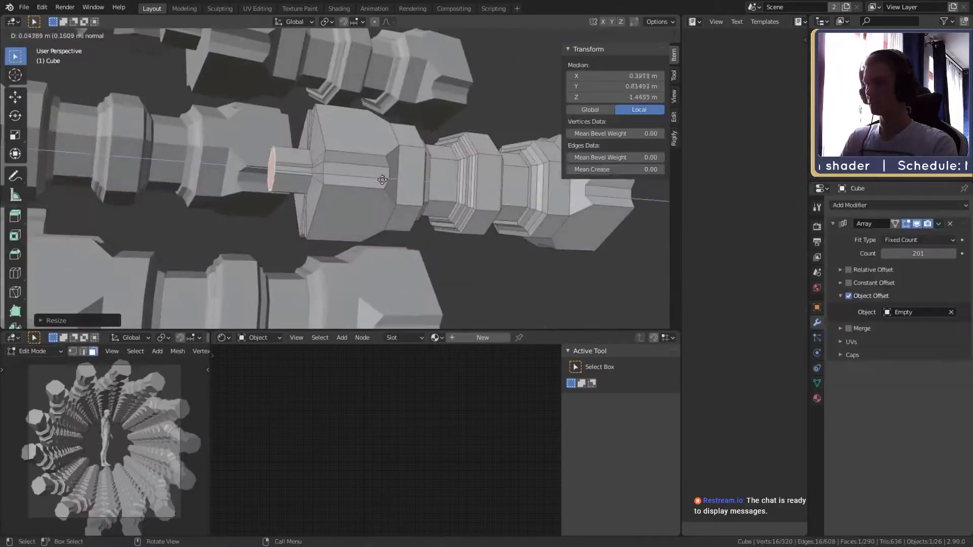
Step: Extrude the small end face out of the block, rotating and moving it to shape a connecting pipe
left_click(355, 179)
middle_click_drag(354, 179, 273, 190)
key("r")
left_click(349, 193)
key("g")
left_click(304, 195)
Step: Add loop cuts to the connecting pipe and bend it into an arch by moving it with proportional editing
key("ctrl+r")
scroll(264, 190, "up", 2)
left_click(373, 22)
key("g")
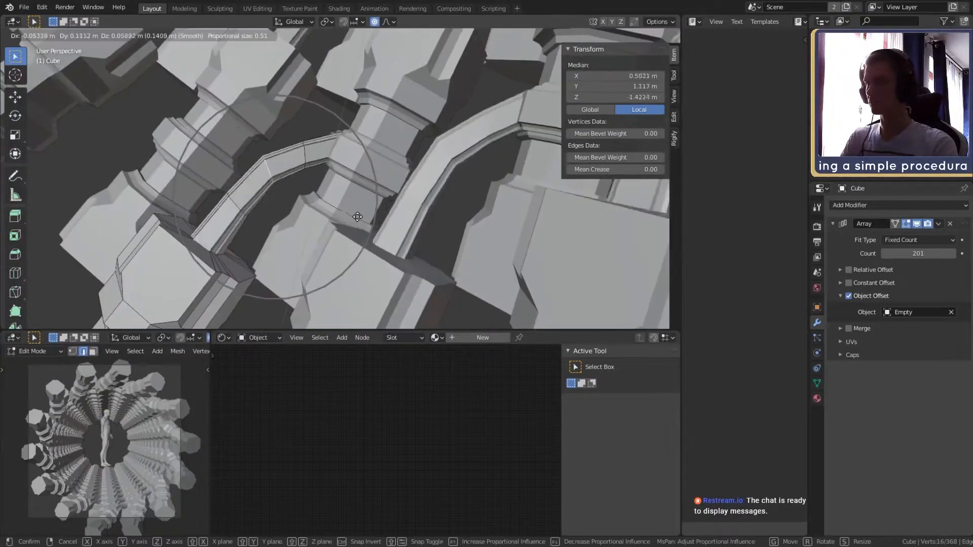
left_click(356, 217)
key("Tab")
middle_click_drag(356, 217, 401, 163)
key("alt+a")
Step: Position the circle about 0.67 m up on Z and along X, and scale it to cap the tunnel's end
scroll(342, 193, "down", 4)
scroll(362, 200, "up", 4)
middle_click_drag(381, 206, 378, 168)
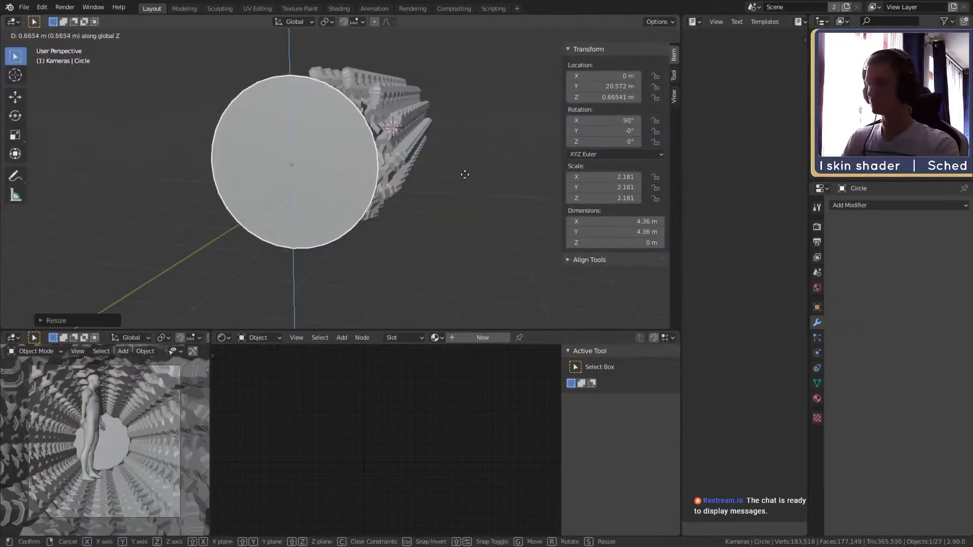
left_click(465, 174)
key("g")
key("x")
middle_click_drag(465, 174, 522, 216)
left_click(480, 228)
key("s")
left_click(526, 230)
Step: Inset the circle's filled face and shift the inset along the Y axis with proportional editing off
key("Tab")
key("f")
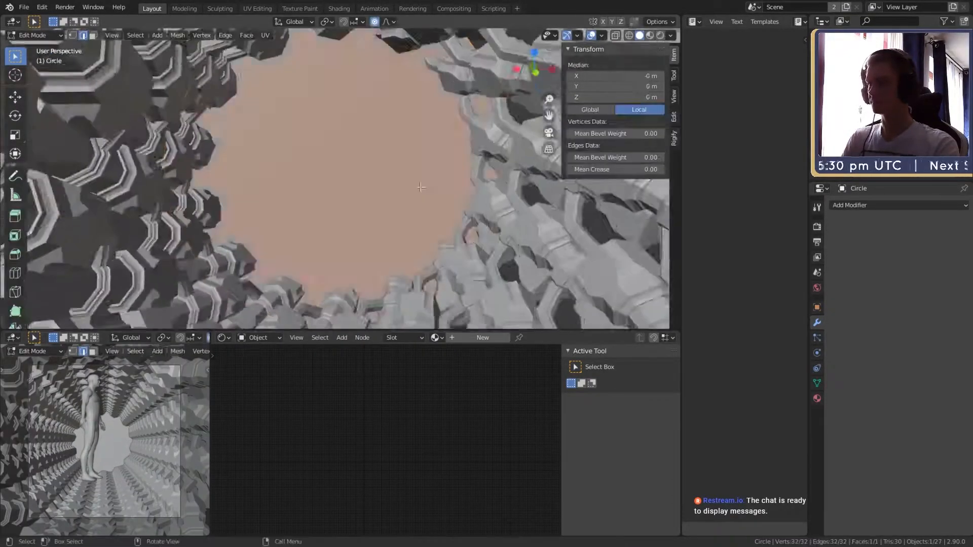
key("i")
left_click(440, 179)
key("g")
key("y")
key("o")
middle_click_drag(441, 179, 499, 192)
left_click(329, 193)
Step: Select the ring of faces around the end disc and extrude it
key("3")
left_click(405, 100, "alt")
middle_click_drag(406, 100, 378, 167)
key("e")
left_click(466, 147)
Step: Inset the disc's central face and move it along the Y axis
left_click(370, 169)
key("i")
left_click(459, 181)
key("g")
key("y")
left_click(441, 183)
mouse_move(440, 182)
middle_mouse_down()
mouse_move(406, 180)
mouse_move(464, 188)
mouse_move(459, 206)
mouse_move(464, 195)
mouse_move(447, 189)
mouse_move(446, 173)
middle_mouse_up()
Step: Inset the disc's central face again and extrude it
key("i")
left_click(380, 175)
left_click(475, 210)
key("e")
left_click(494, 217)
Step: Shift the extruded central face along the Y axis and inset it once more
left_click(468, 185)
key("g")
key("y")
left_click(462, 203)
left_click(449, 191)
key("i")
left_click(448, 166)
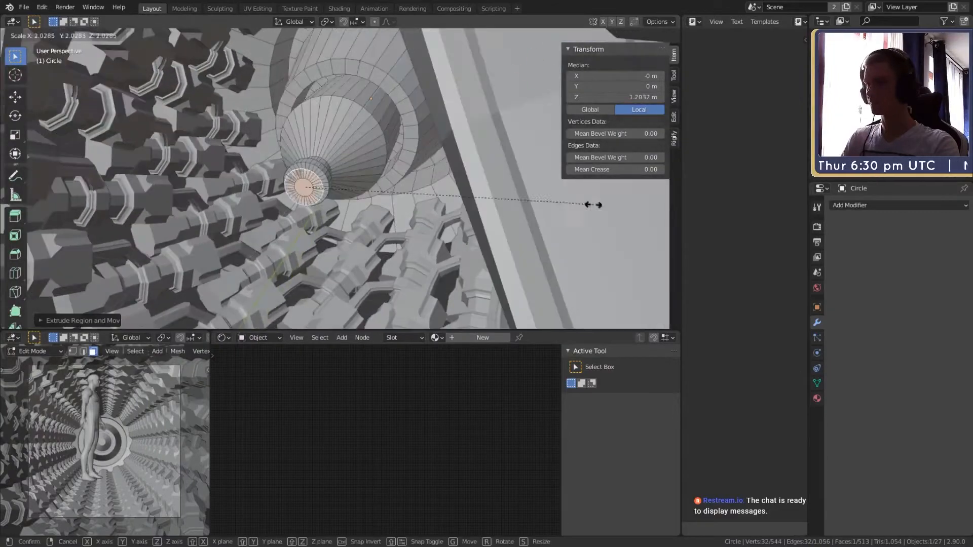
Step: Scale the small end face of the hub's central shaft to shape its stepped tip
left_click(373, 205)
middle_click_drag(373, 205, 345, 180)
key("s")
left_click(339, 167)
key("Tab")
key("Tab")
Step: Add loop cuts around the central hub and its conical section
key("ctrl+r")
scroll(345, 180, "up", 1)
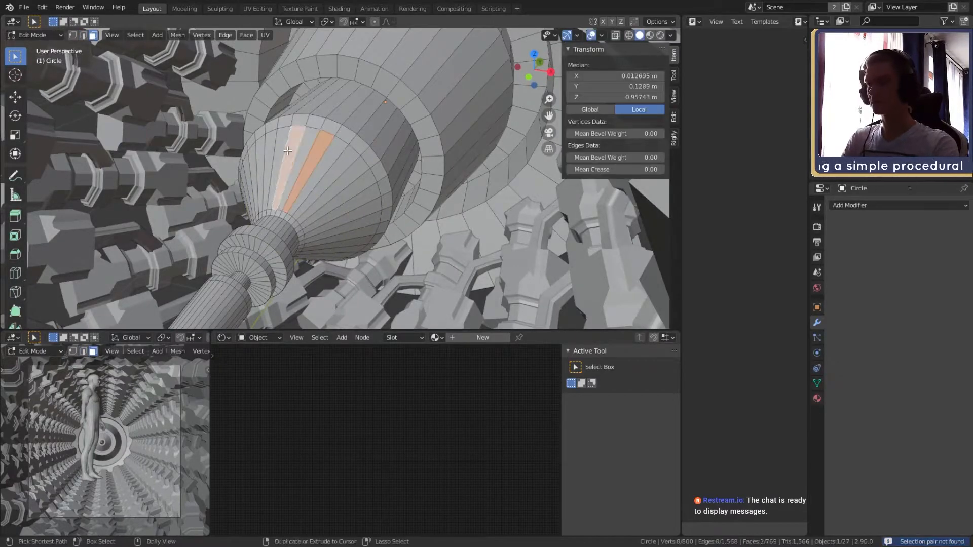
left_click(397, 160)
middle_click_drag(397, 160, 395, 131)
key("ctrl+r")
left_click(474, 151)
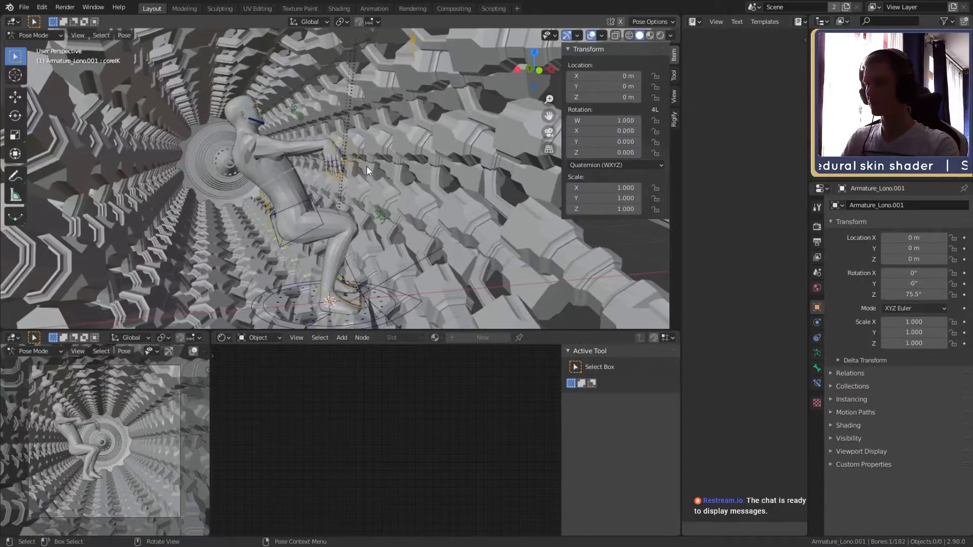
Step: Rotate the armature's core control and reposition a body control to shape the figure's seated pose
key("r")
left_click(370, 203)
middle_click_drag(370, 203, 379, 211)
middle_click_drag(390, 150, 448, 132)
left_click(334, 167)
key("g")
left_click(339, 177)
Step: Move and rotate further armature controls to deepen the figure's bent-over sitting posture
key("g")
key("r")
left_click(302, 204)
key("r")
left_click(340, 228)
key("g")
left_click(441, 202)
middle_click_drag(440, 203, 465, 217)
Step: Move and rotate the arm controls to bend the figure's arms toward its head
key("g")
left_click(334, 182)
key("r")
key("g")
left_click(430, 250)
middle_click_drag(430, 250, 454, 201)
Step: Move and rotate the right hand control to place the hand against the side of the figure's head
left_click(286, 195)
key("g")
left_click(405, 208)
key("r")
left_click(329, 156)
key("g")
left_click(332, 156)
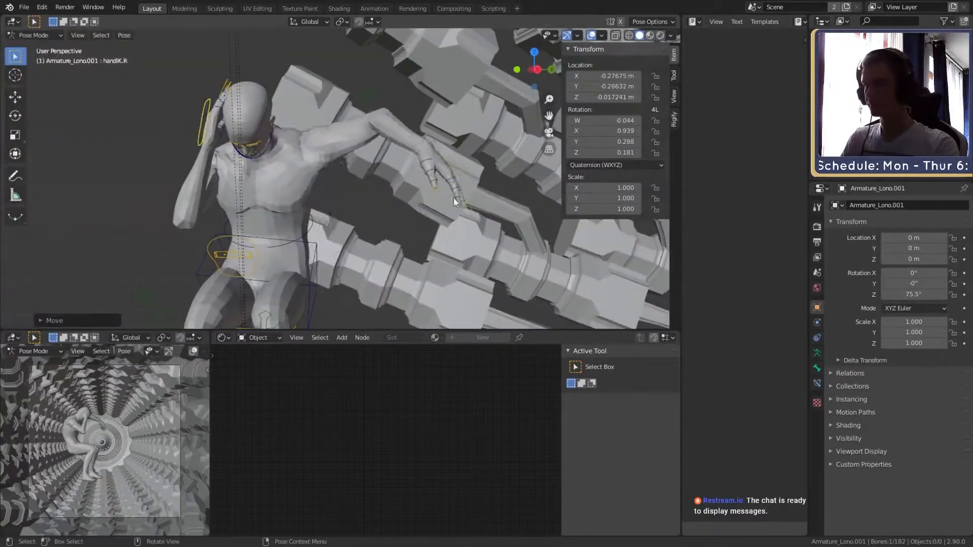
Step: Move the left hand control up toward the other side of the figure's head
middle_click_drag(393, 259, 349, 228)
key("g")
left_click(345, 160)
key("g")
middle_click_drag(345, 160, 334, 274)
Step: Rotate the left hand control and move the armIK.L control to position the left arm beside the head
left_click(385, 162)
key("r")
left_click(300, 187)
key("g")
left_click(324, 178)
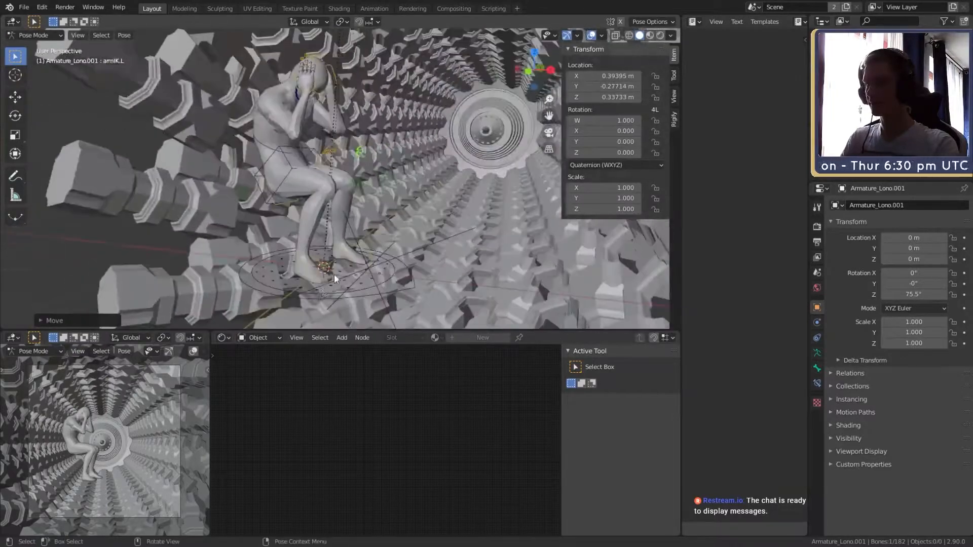
Step: Move the foot controls to draw the figure's legs up into a tighter crouch
left_click(335, 274)
key("g")
left_click(431, 228)
middle_click_drag(431, 228, 351, 177)
left_click(366, 259)
key("g")
left_click(397, 154)
middle_click_drag(397, 154, 439, 185)
Step: Rotate and move the upper-body controls to fit the hands around the head, undoing the last change
key("r")
left_click(304, 208)
left_click(330, 152)
key("g")
key("r")
left_click(345, 165)
left_click(381, 172)
key("ctrl+z")
scroll(445, 182, "up", 3)
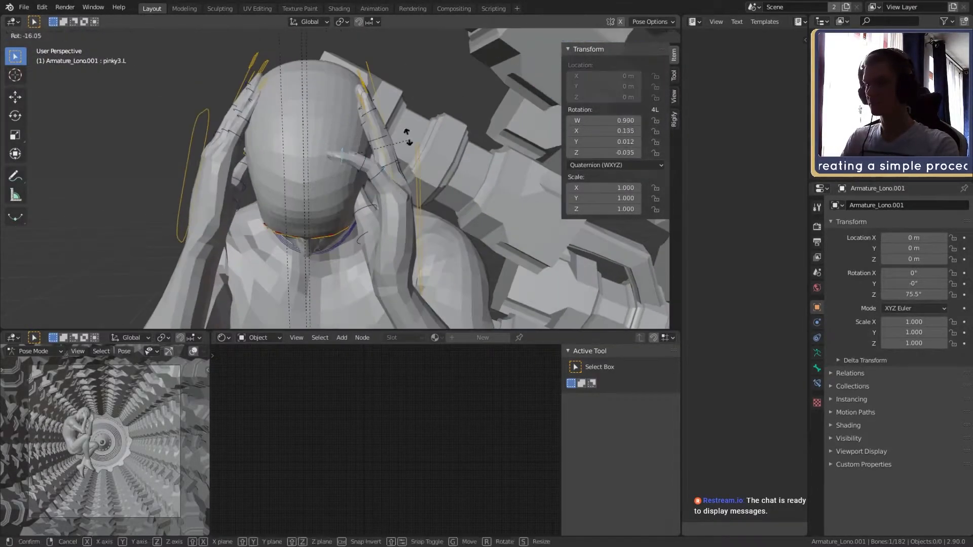
Step: Rotate the left hand's finger controls, including pinky3.L, so the fingers rest against the figure's head
left_click(408, 136)
middle_click_drag(407, 137, 395, 167)
left_click(378, 195)
key("r")
left_click(316, 176)
middle_click_drag(316, 176, 432, 168)
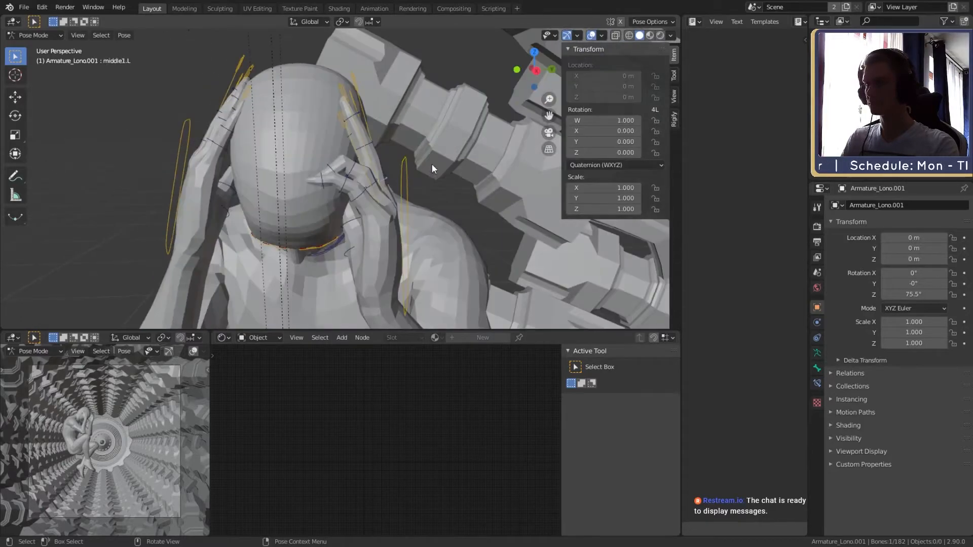
left_click(399, 114)
middle_click_drag(399, 114, 430, 158)
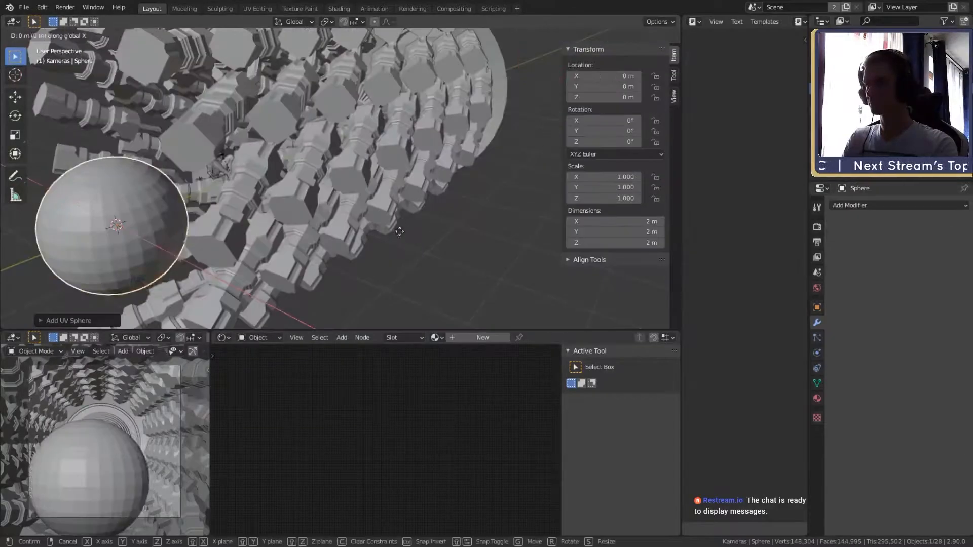
Step: Move the new UV sphere about 2.12 m along Y into the tunnel
key("y")
left_click(469, 203)
middle_click_drag(469, 203, 455, 167)
Step: Set the sphere's viewport display to wireframe so it can be seen through
left_click(816, 307)
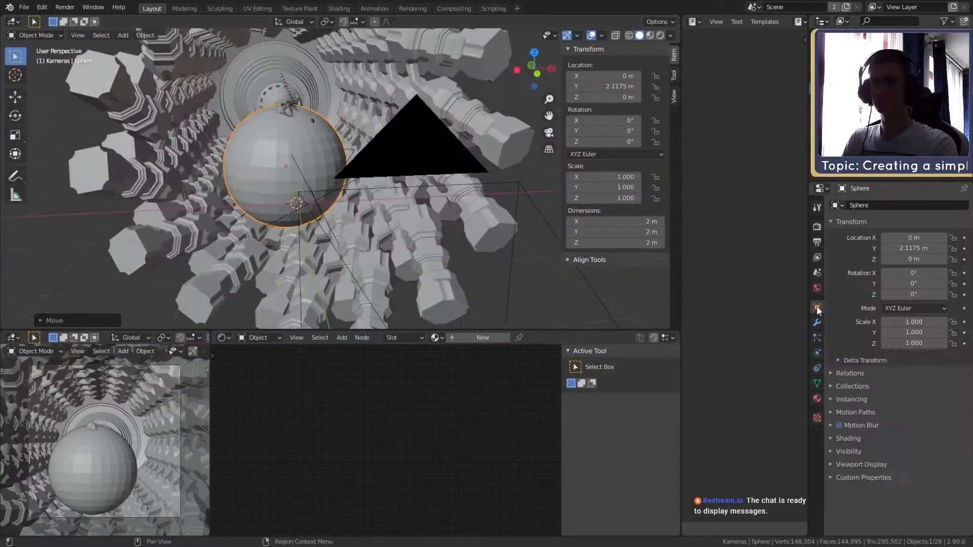
left_click(836, 449)
middle_click_drag(836, 461, 851, 386)
left_click(836, 295)
left_click(852, 461)
left_click(912, 499)
left_click(902, 461)
Step: Move the sphere along X and Y to about X 0.13 m, Y 5.41 m so it encloses the crouched figure
middle_click_drag(446, 238, 382, 196)
left_click(449, 192)
key("g")
key("x")
left_click(466, 202)
key("g")
key("y")
left_click(350, 213)
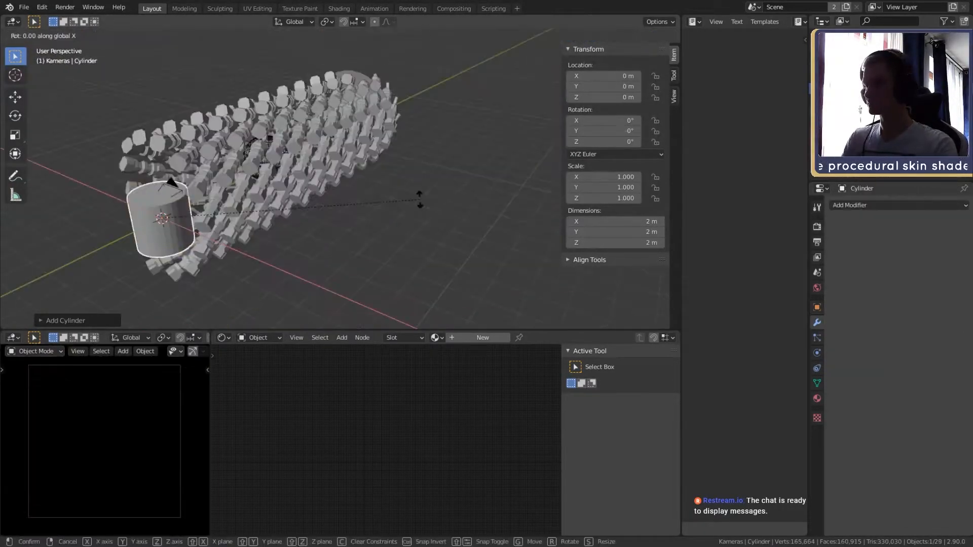
Step: Rotate the new cylinder 90° about X and move it along Z and Y to the middle of the block tunnel
key("g")
middle_click_drag(182, 202, 375, 195)
key("z")
left_click(469, 180)
key("g")
key("y")
left_click(514, 200)
Step: Scale the cylinder to about 3.02 across and 7.16 lengthwise so it surrounds the whole block tunnel
key("s")
key("shift+y")
left_click(512, 198)
key("s")
key("y")
Step: Delete the two end cap faces of the cylinder to leave an open tube
key("Tab")
left_click(324, 167)
left_click(385, 177, "shift")
key("x")
key("f")
middle_click_drag(324, 167, 426, 187)
key("Tab")
Step: Add an Emission shader to the cylinder's material, link it to the output and color it light blue
key("shift+a")
left_click(380, 402)
left_click_drag(393, 410, 440, 406)
mouse_move(402, 202)
middle_mouse_down()
mouse_move(435, 205)
mouse_move(420, 209)
middle_mouse_up()
scroll(386, 426, "up", 6)
left_click(375, 409)
mouse_move(410, 299)
left_mouse_down()
mouse_move(405, 319)
mouse_move(412, 274)
left_mouse_up()
Step: Set the tunnel blocks' material to Metallic 1.000 with a dark grey base color
left_click(463, 136)
scroll(385, 451, "down", 1)
left_click_drag(324, 464, 408, 464)
scroll(427, 463, "up", 1)
left_click(399, 412)
left_click_drag(472, 257, 472, 305)
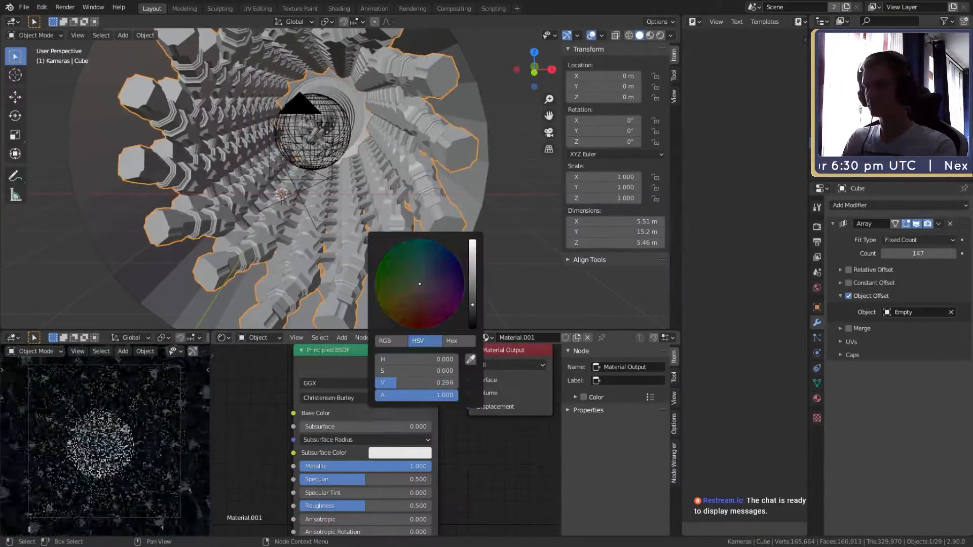
left_click(480, 197)
left_click(399, 200)
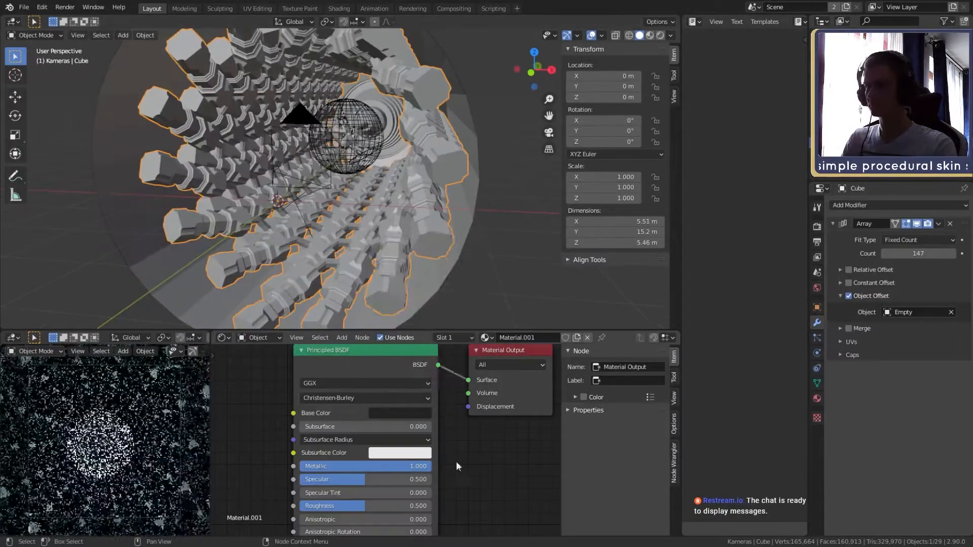
Step: Set the surrounding cylinder's Emission strength to 10
left_click(448, 189)
scroll(447, 189, "up", 3)
scroll(385, 187, "down", 3)
middle_click_drag(332, 173, 347, 177)
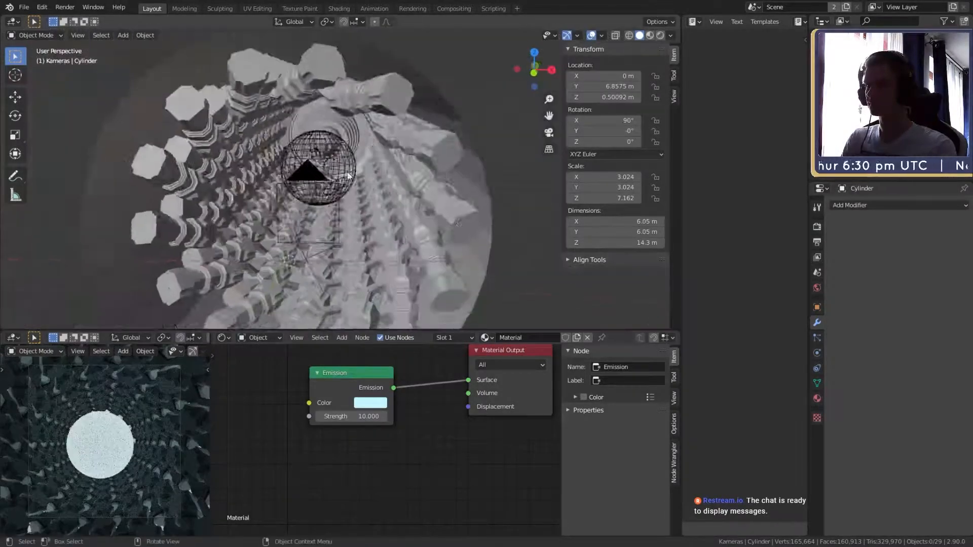
Step: Replace the sphere's default shader with Glass BSDF and Transparent BSDF nodes linked into a Mix Shader
left_click(349, 178)
scroll(350, 177, "up", 3)
scroll(369, 421, "down", 2)
key("x")
key("shift+a")
mouse_move(308, 431)
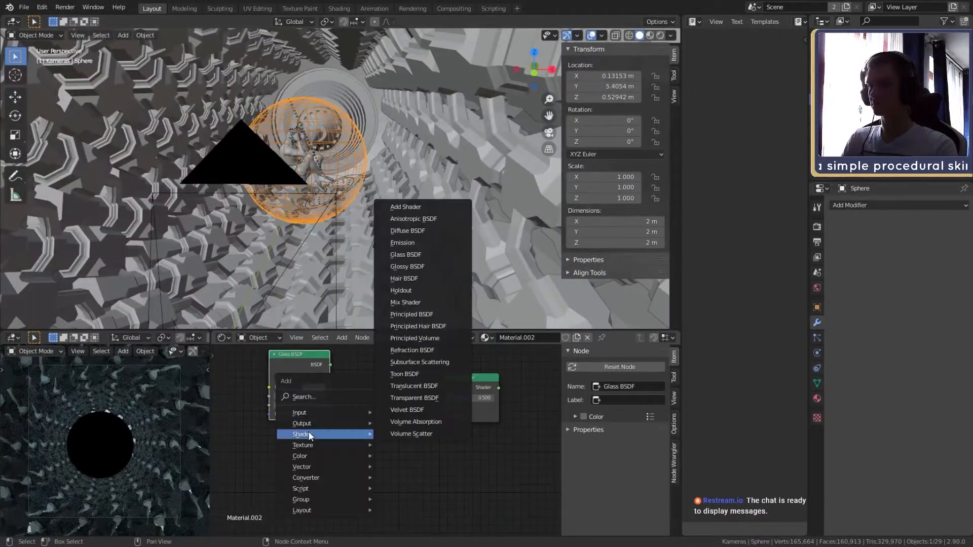
left_click(405, 398)
left_click(272, 439)
left_click_drag(331, 451, 441, 416)
left_click_drag(331, 365, 441, 407)
Step: Make room in the sphere's node tree and add a Math node set to Maximum
middle_click_drag(294, 358, 309, 373)
left_click_drag(308, 373, 310, 380)
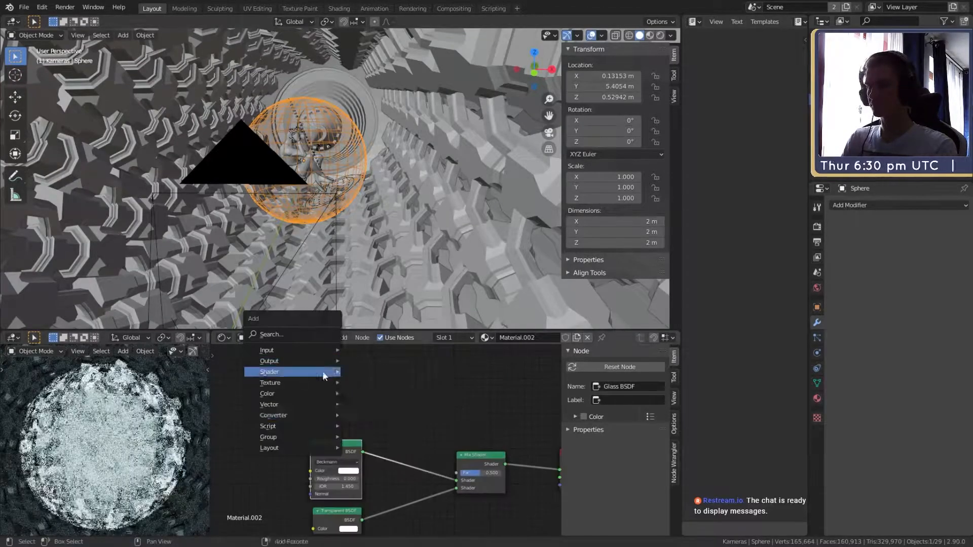
left_click(364, 339)
left_click(312, 381)
left_click(332, 400)
left_click(384, 446)
Step: Add a Light Path node and link Is Shadow Ray and Is Reflection Ray through the Maximum node to the Mix Shader's factor
middle_click_drag(352, 417, 444, 408)
key("shift+a")
left_click(330, 188)
left_click(302, 366)
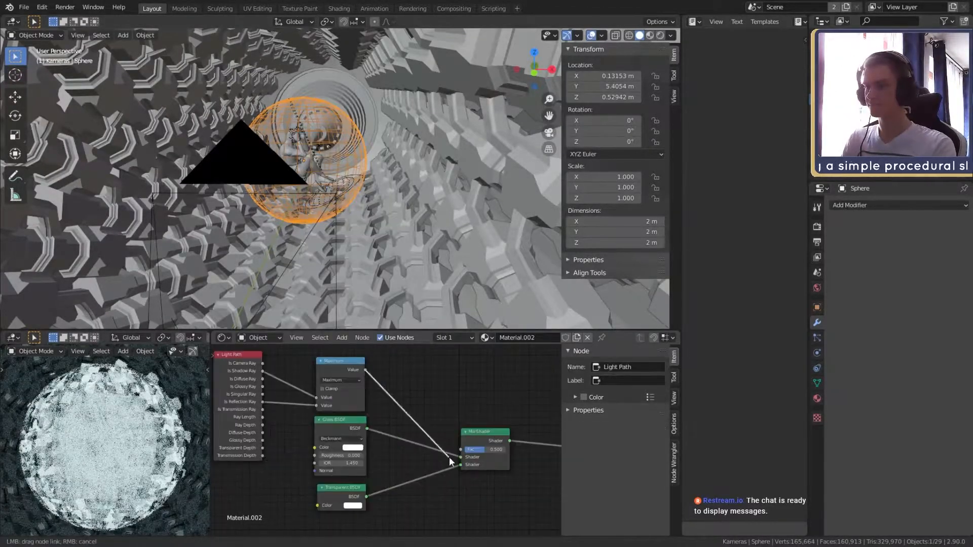
scroll(357, 160, "up", 4)
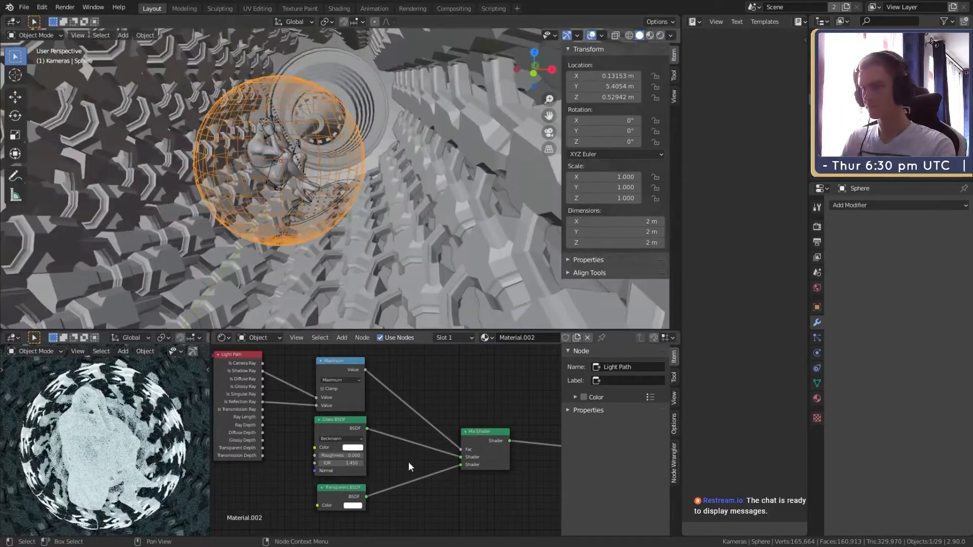
scroll(216, 171, "up", 2)
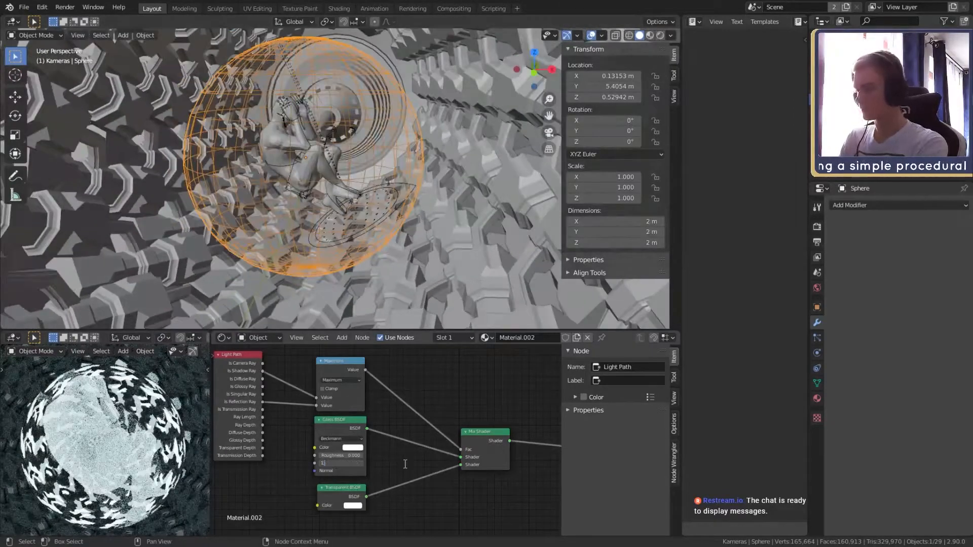
Step: Give the human figure a new material and replace its default shader with an Emission shader
left_click(299, 157)
left_click(484, 340)
left_click(421, 385)
key("x")
key("shift+a")
mouse_move(320, 433)
left_click(415, 234)
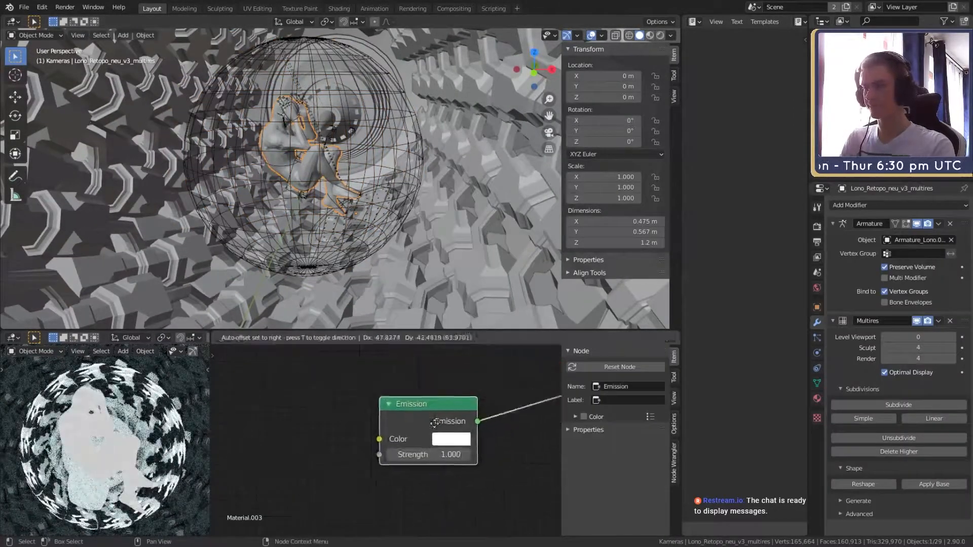
Step: Duplicate the figure's Emission node, join both in a Mix Shader and link a Fresnel node to its factor
key("shift+d")
key("shift+a")
left_click(369, 311)
left_click(369, 395)
left_click(278, 463)
key("shift+a")
left_click(365, 168)
left_click_drag(364, 396, 406, 468)
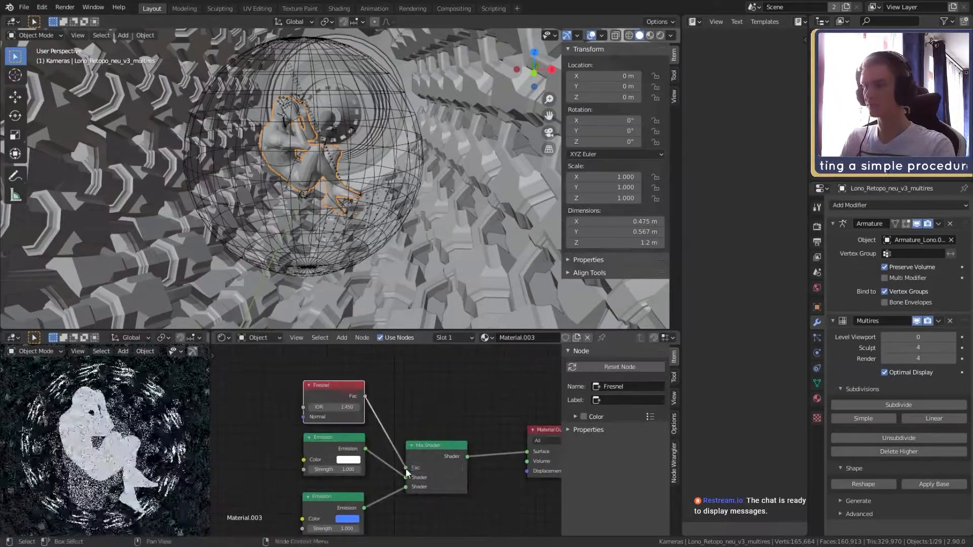
Step: Color the figure's two Emission shaders, one light orange and the other red-orange
scroll(405, 469, "up", 5)
middle_click_drag(406, 469, 411, 414)
left_click(317, 490)
left_click(345, 387)
left_click(321, 397)
left_click(343, 275)
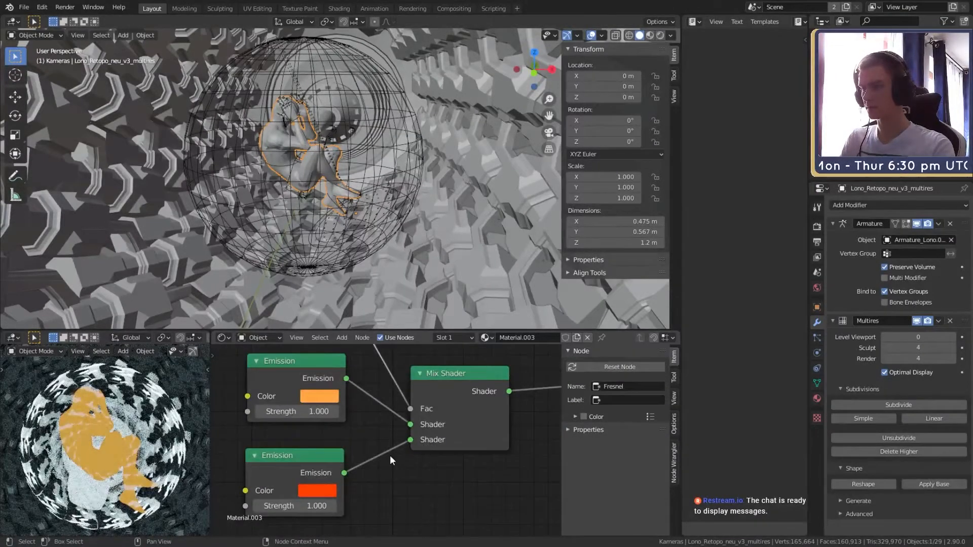
Step: Switch the figure material's Fresnel node to a Layer Weight node
middle_click_drag(390, 455, 408, 546)
key("shift+s")
left_click(355, 243)
middle_click_drag(329, 504, 340, 409)
scroll(339, 409, "down", 1)
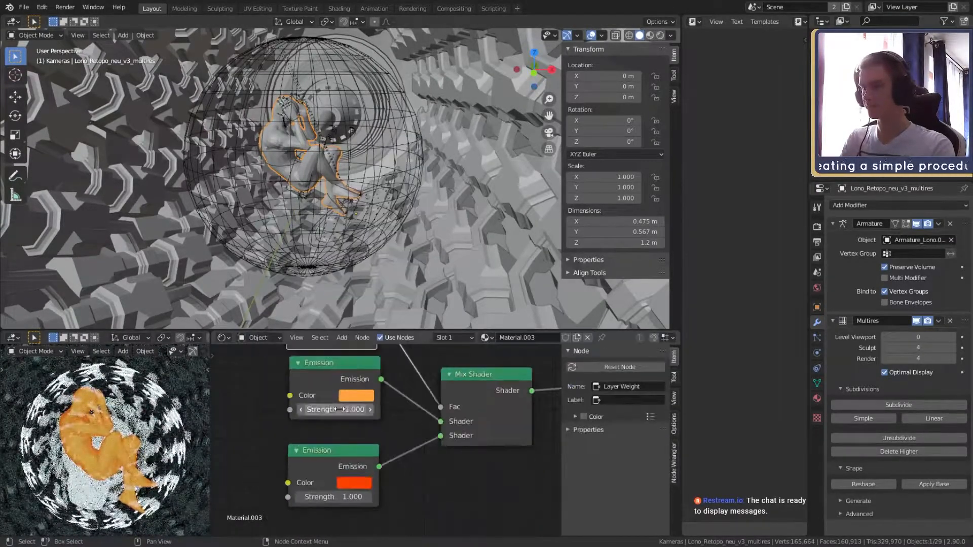
Step: Set the end hub's material to roughness 0.100 with a near-black base color
scroll(374, 180, "up", 4)
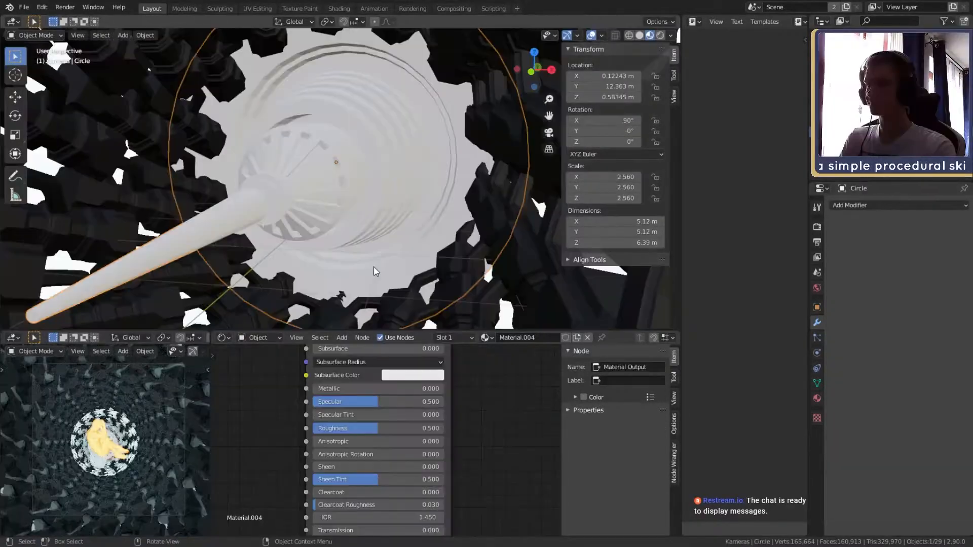
middle_click_drag(467, 469, 467, 461)
middle_click_drag(424, 361, 431, 420)
left_click(416, 386)
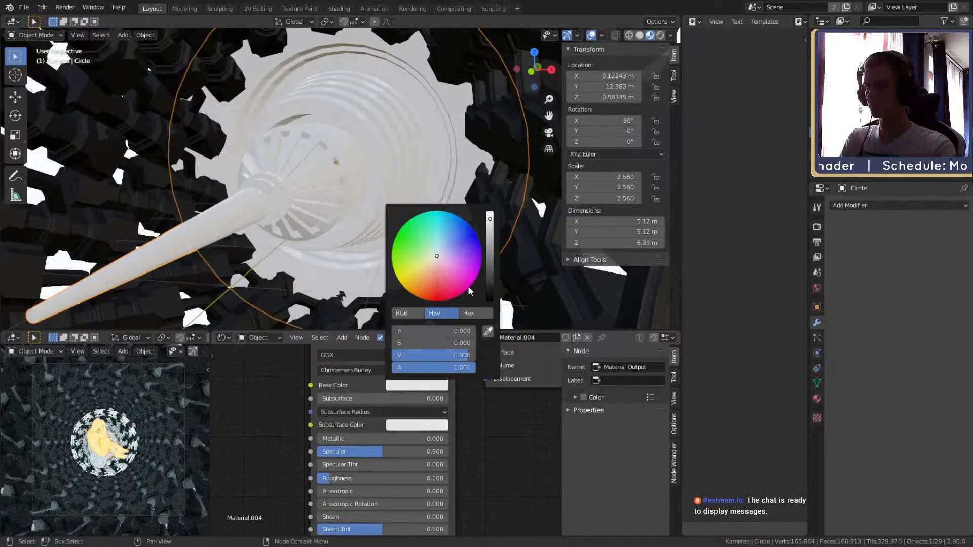
left_click_drag(488, 287, 489, 293)
key("Escape")
left_click(409, 386)
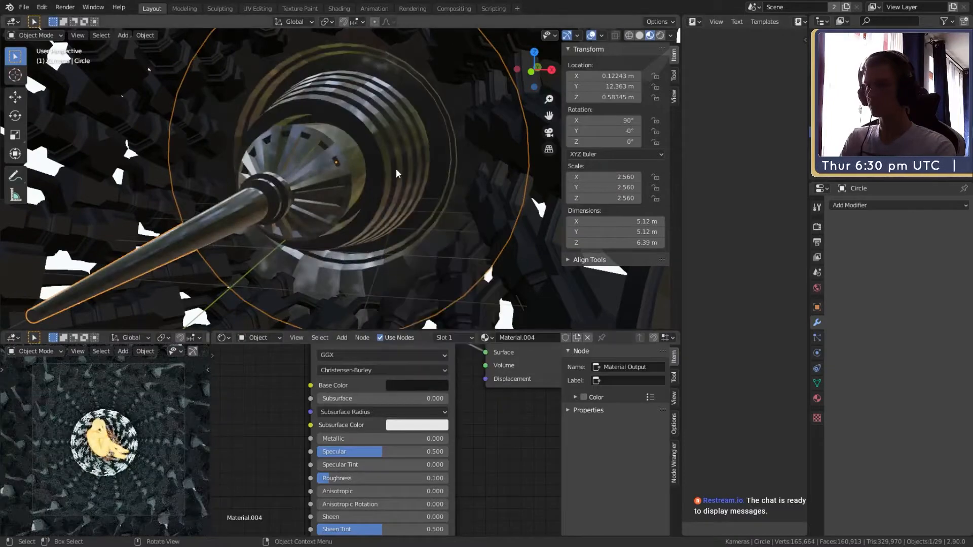
mouse_move(396, 169)
middle_mouse_down()
mouse_move(402, 190)
mouse_move(418, 197)
mouse_move(398, 170)
middle_mouse_up()
Step: Add a light blue Translucent BSDF to the sphere's material and link it to the second Mix Shader driven by Layer Weight
middle_click_drag(499, 430, 455, 402)
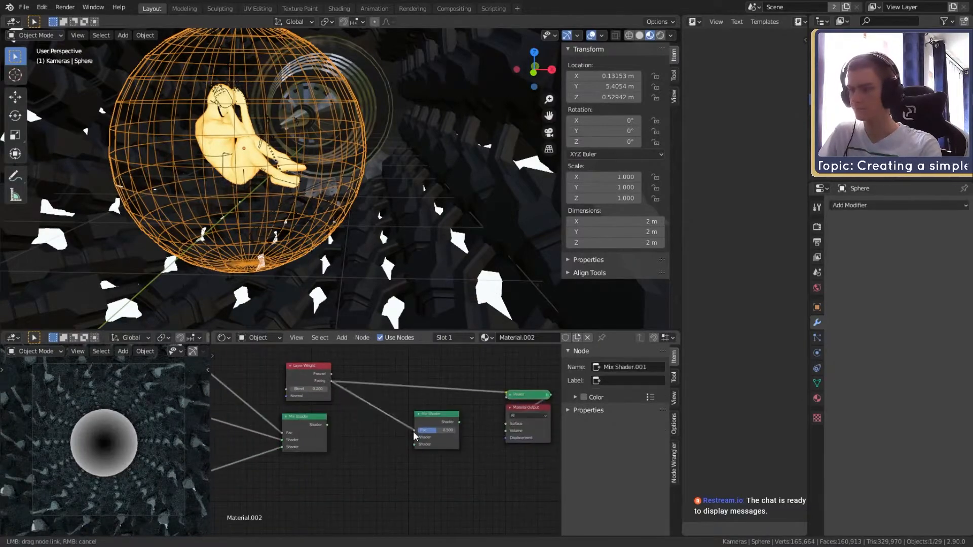
mouse_move(328, 452)
left_click(416, 390)
left_click(350, 451)
left_click_drag(419, 464, 433, 413)
left_click_drag(349, 456, 284, 452)
scroll(284, 453, "up", 3)
left_click(338, 450)
left_click_drag(370, 311, 357, 331)
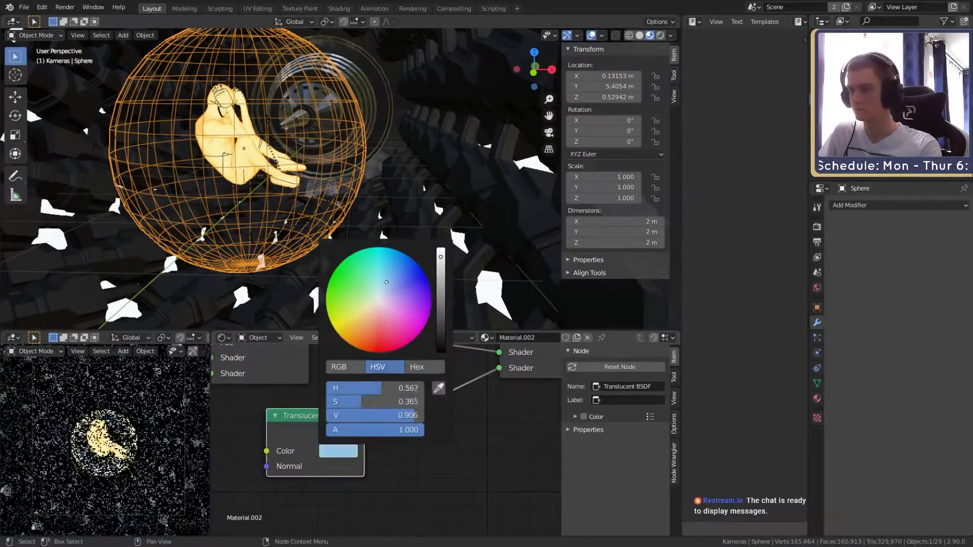
Step: Set the sphere's Glass BSDF roughness to about 0.246 and change its Translucent BSDF color to orange
middle_click_drag(370, 349, 557, 451)
scroll(434, 451, "down", 4)
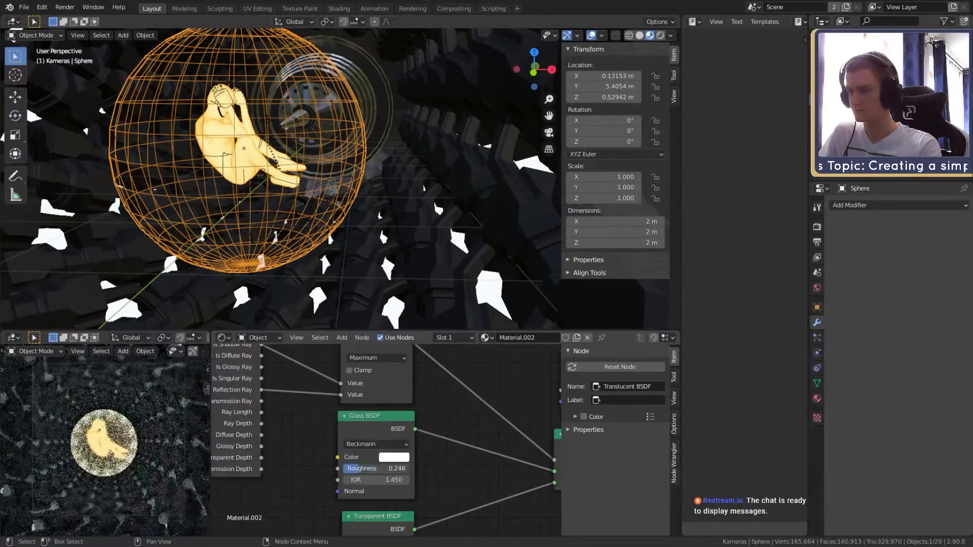
scroll(278, 413, "down", 10)
scroll(450, 440, "up", 8)
middle_click_drag(392, 400, 395, 449)
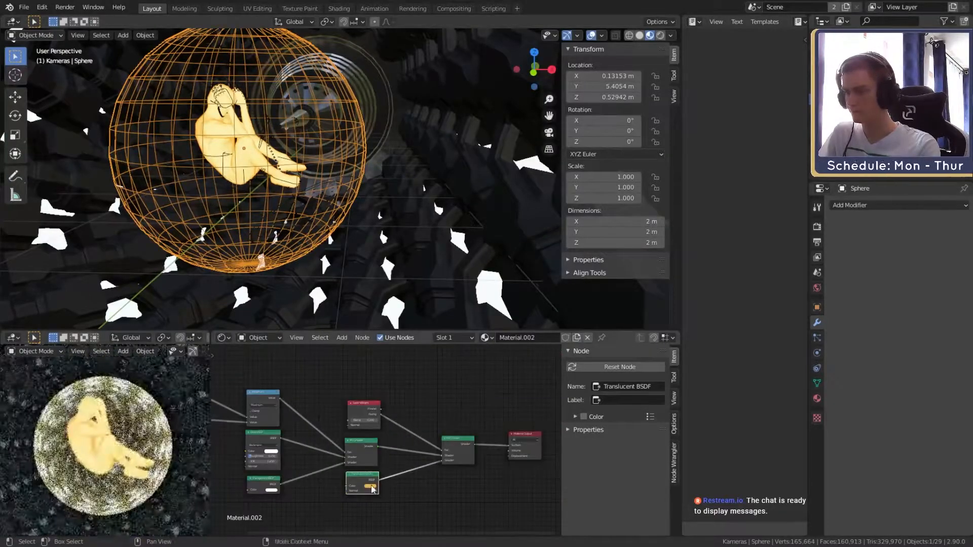
Step: Add a cylinder at the tunnel's open end, rotate it 90° about X and enlarge it
scroll(318, 173, "down", 9)
key("shift+a")
key("r")
key("x")
key("9")
key("0")
key("Return")
key("s")
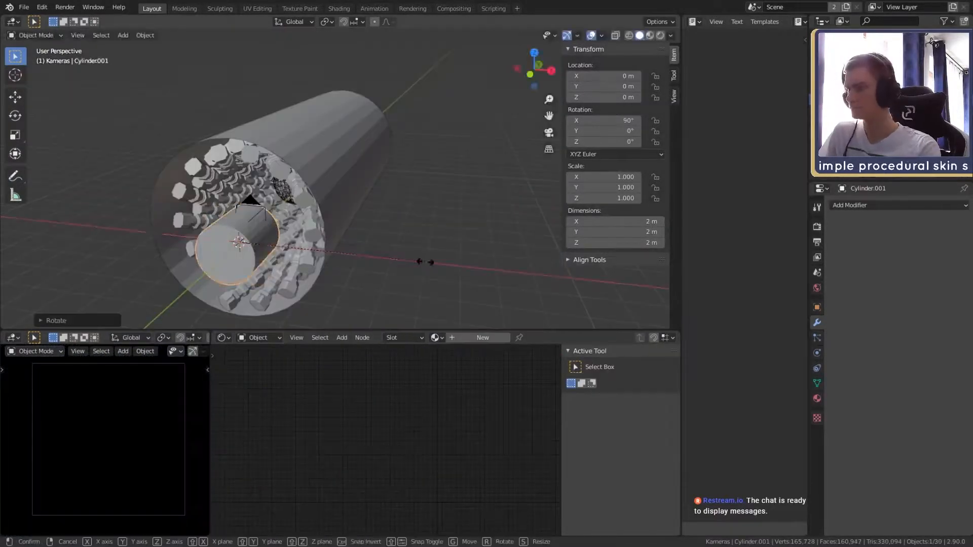
left_click(426, 260)
Step: Position and scale the cylinder to fill the tunnel's interior, about 4.81 m in diameter and 12 m long
mouse_move(426, 261)
middle_mouse_down()
mouse_move(358, 248)
mouse_move(391, 228)
middle_mouse_up()
key("g")
key("z")
left_click(391, 219)
key("s")
left_click(384, 217)
middle_click_drag(418, 132, 444, 206)
key("g")
key("y")
left_click(405, 203)
key("s")
key("y")
left_click(522, 214)
key("s")
key("y")
left_click(454, 208)
Step: Give the inner cylinder a new material using a Principled Volume with density 0.010 instead of the default surface shader
left_click(481, 337)
key("x")
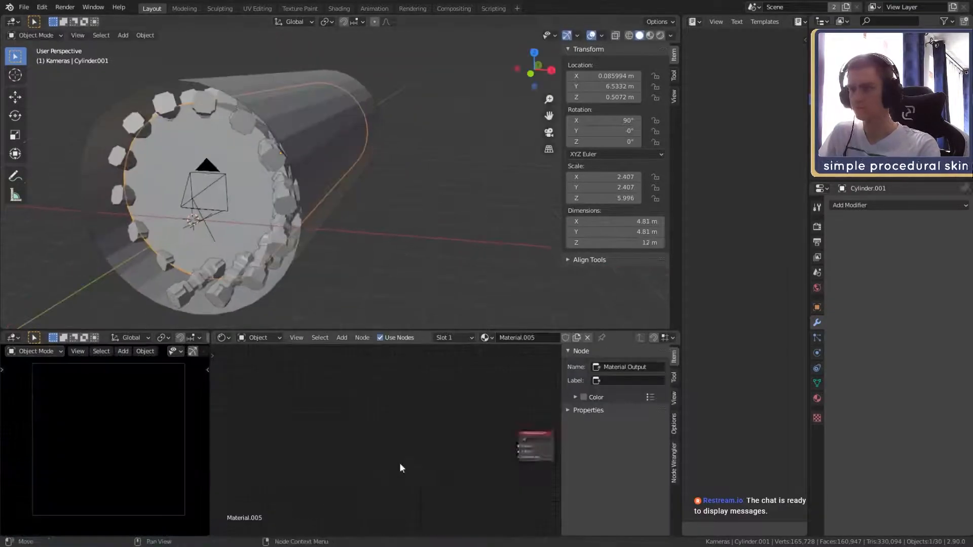
key("shift+a")
left_click_drag(361, 434, 417, 441)
middle_click_drag(399, 468, 465, 384)
left_click(371, 390)
type(".1")
key("Return")
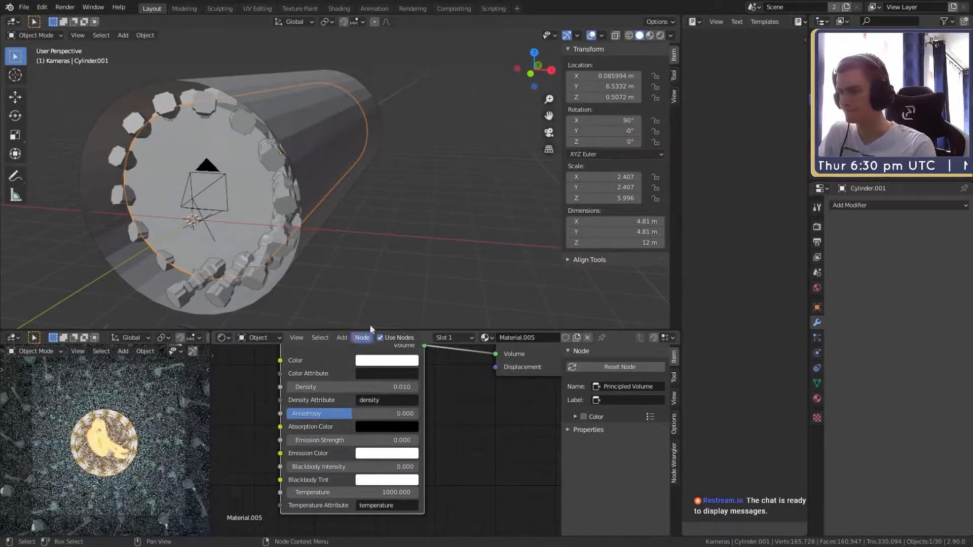
Step: Lower the volume density to 0.005 and tint the outer cylinder's emission pale blue with hue 0.592 and saturation 0.164
middle_click_drag(370, 314, 385, 304)
scroll(375, 304, "up", 2)
left_click(343, 387)
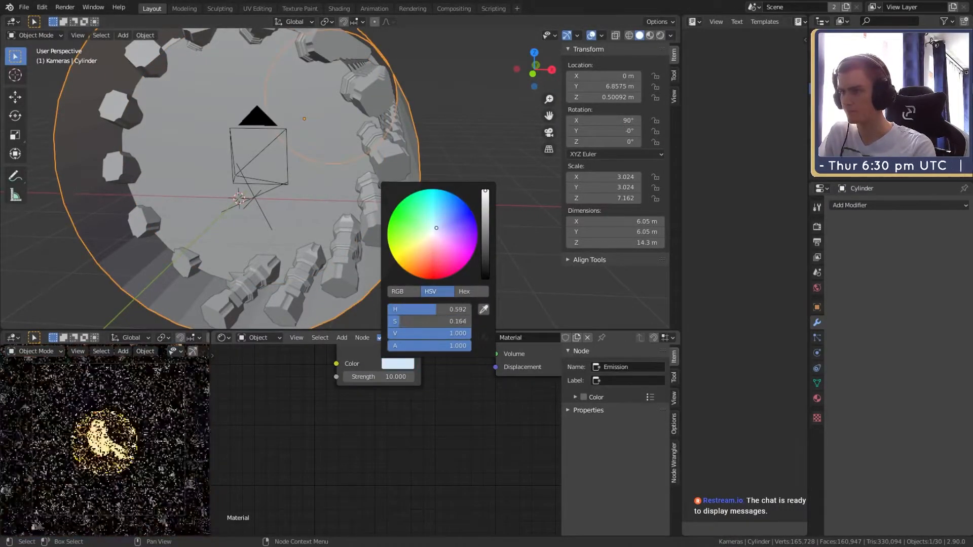
middle_click_drag(479, 95, 320, 193)
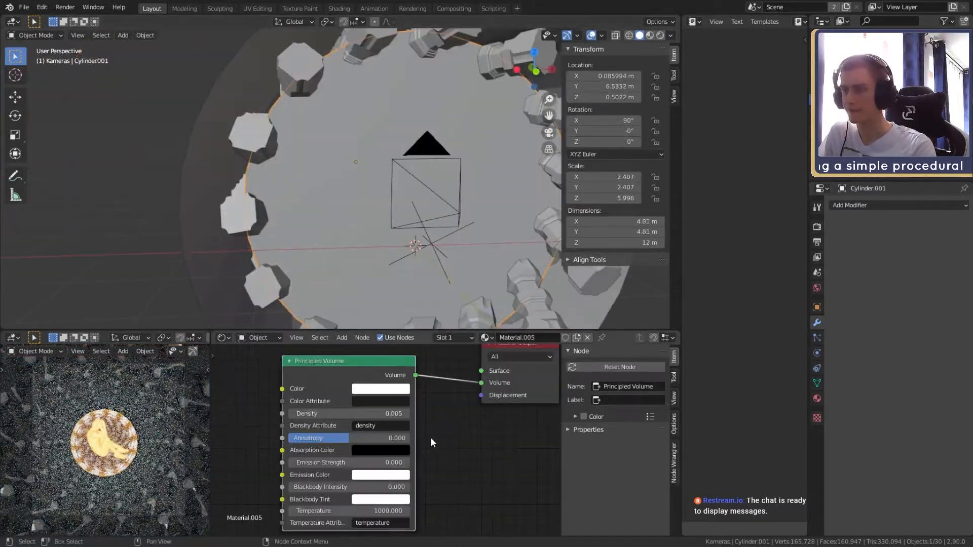
Step: Drive the volume's density and emission strength with a Noise Texture passed through a ColorRamp
middle_click_drag(344, 446, 514, 438)
key("shift+a")
left_click(369, 395)
left_click(293, 413)
left_click_drag(352, 435, 478, 449)
key("shift+a")
left_click(386, 304)
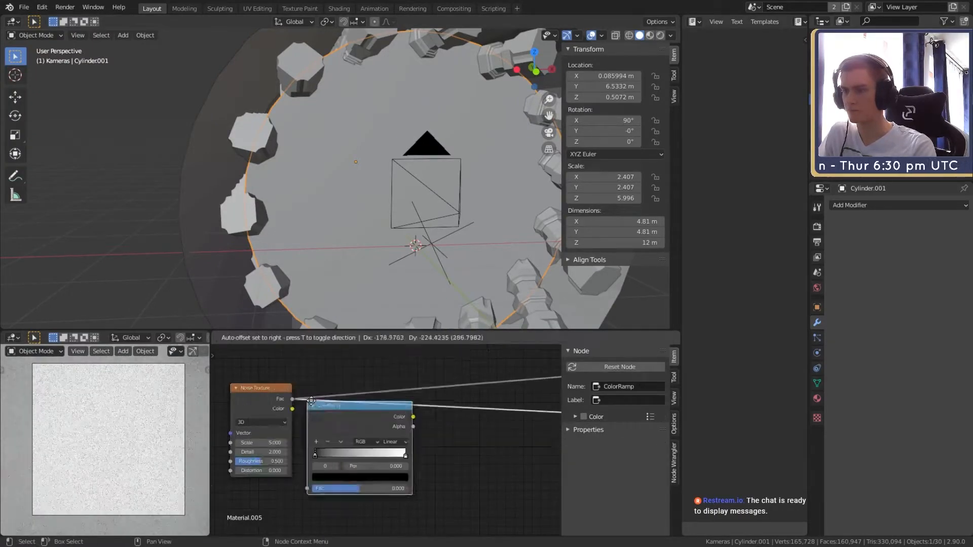
left_click(348, 369)
Step: Tighten the ColorRamp stops and adjust the Noise Texture to break the fog into small separate patches
scroll(284, 464, "up", 7)
middle_click_drag(327, 443, 369, 444)
key("z")
left_click_drag(337, 423, 404, 423)
middle_click_drag(404, 423, 320, 436)
left_click_drag(372, 404, 463, 405)
middle_click_drag(314, 434, 387, 417)
left_click_drag(295, 449, 253, 434)
middle_click_drag(441, 425, 348, 444)
left_click_drag(435, 409, 446, 410)
scroll(348, 460, "down", 3)
middle_click_drag(348, 460, 418, 445)
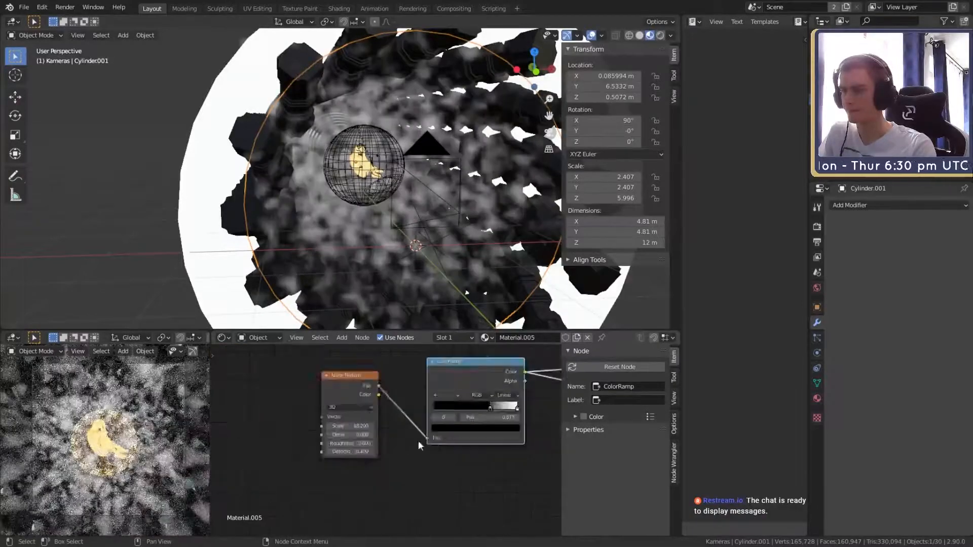
scroll(490, 408, "up", 3)
middle_click_drag(491, 408, 364, 413)
left_click_drag(363, 412, 391, 413)
Step: Set the volume's emission color to orange and unlink the ColorRamp from Emission Strength
scroll(391, 420, "down", 3)
middle_click_drag(467, 434, 296, 458)
scroll(426, 448, "up", 3)
left_click(437, 451)
left_click_drag(446, 313, 445, 306)
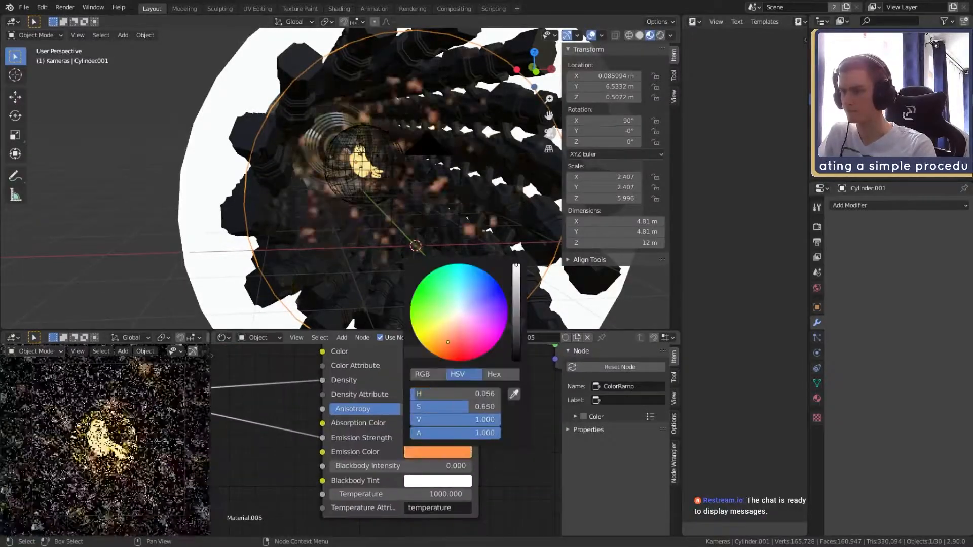
left_click_drag(323, 438, 289, 445)
Step: Insert a Multiply math node with value 50 between the ColorRamp and the volume's density
scroll(289, 445, "down", 3)
middle_click_drag(289, 446, 515, 435)
key("shift+a")
left_click(446, 400)
scroll(383, 444, "up", 3)
left_click(361, 444)
type("50.000")
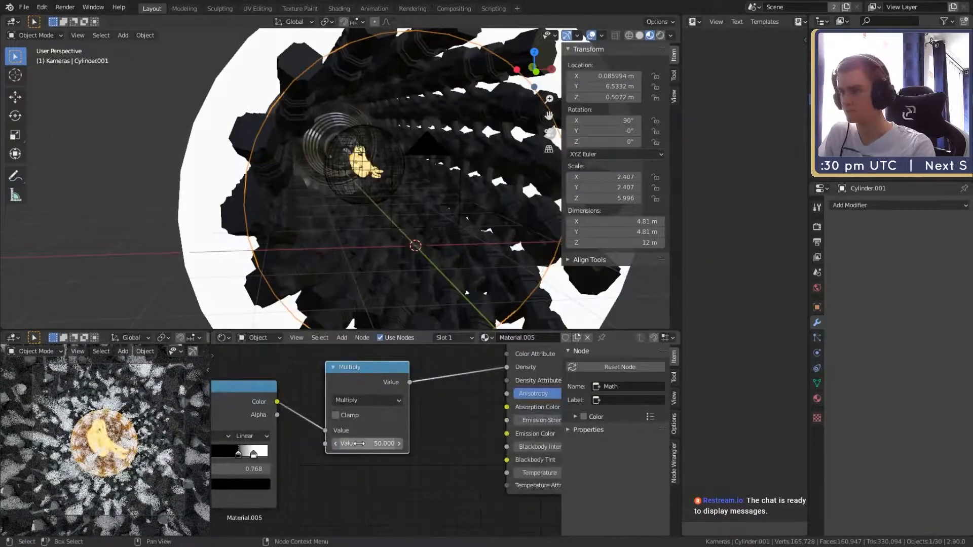
middle_click_drag(358, 444, 495, 451)
middle_click_drag(562, 416, 417, 436)
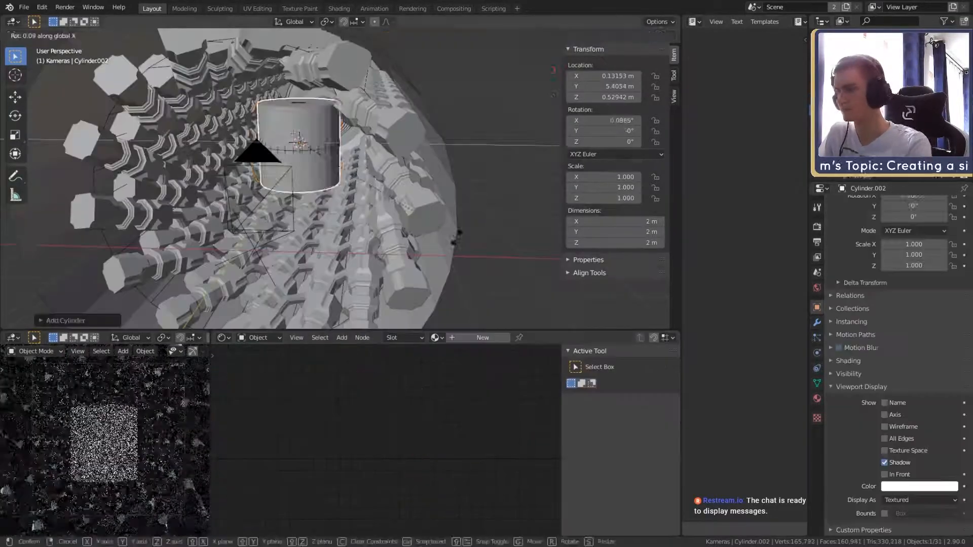
Step: Mirror the small new cylinder across X and shift its mesh and inner end face outward to form arms beside the sphere
left_click(899, 205)
left_click(775, 329)
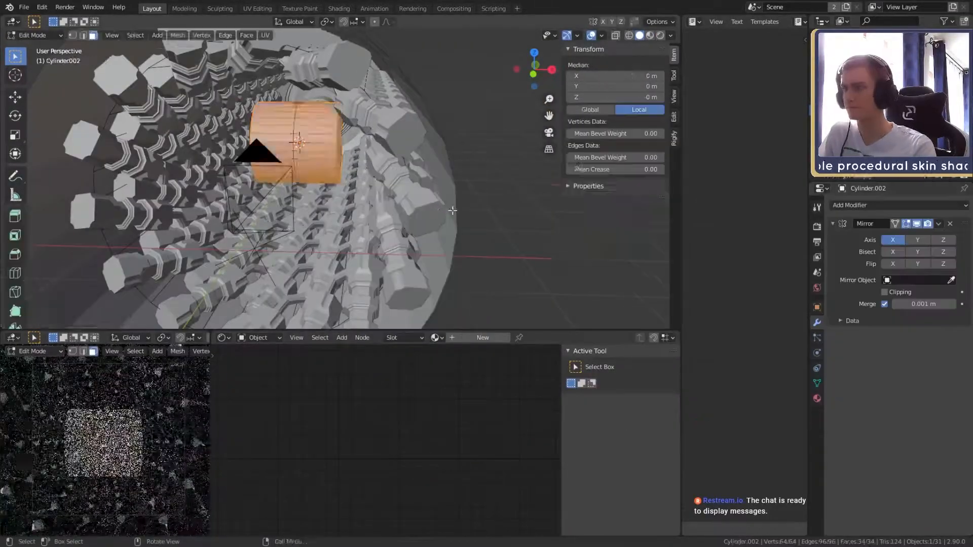
key("g")
left_click(452, 180)
scroll(453, 180, "up", 4)
middle_click_drag(452, 180, 405, 188)
left_click(372, 160)
key("g")
key("x")
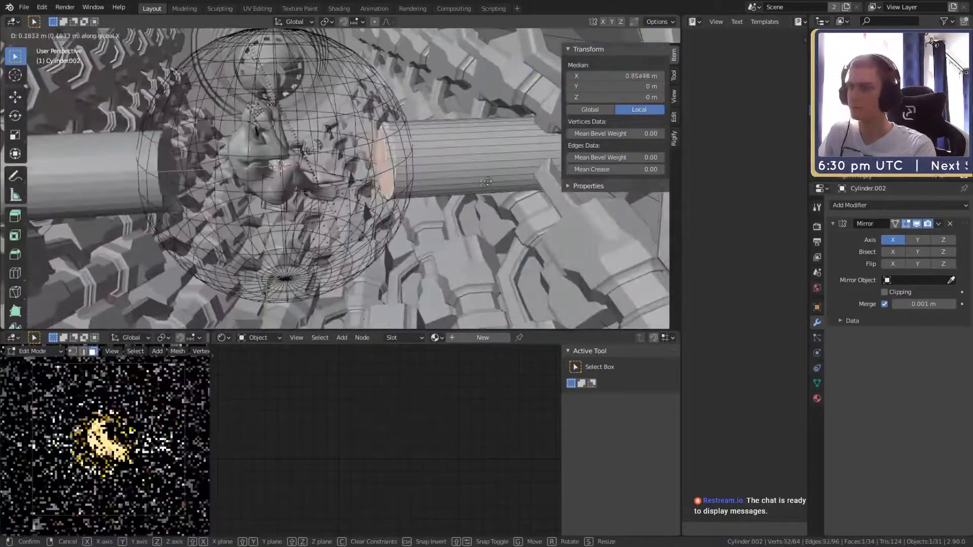
Step: Scale the whole arm mesh thinner on Y and Z while keeping its length along X
middle_click_drag(543, 212, 459, 220, "shift")
key("a")
key("s")
key("shift+x")
left_click(482, 186)
Step: Shape the arm's inner end into a wider tapered flange and move its end face along X against the sphere
mouse_move(481, 187)
middle_mouse_down()
mouse_move(497, 189)
mouse_move(466, 203)
mouse_move(492, 197)
middle_mouse_up()
left_click(425, 179)
key("g")
key("x")
key("g")
key("x")
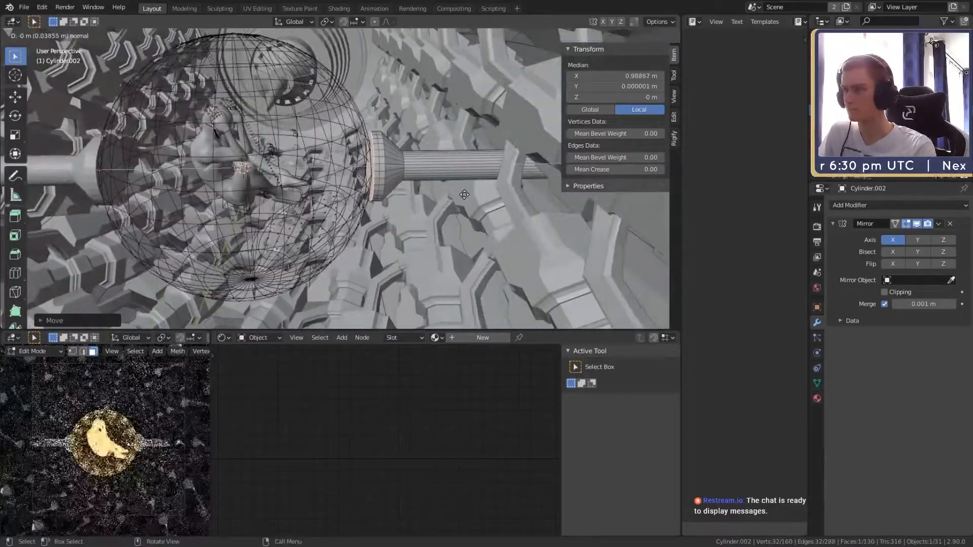
left_click(439, 172)
Step: Add many closely spaced loop cuts along the arm's shaft
middle_click_drag(439, 172, 298, 157)
left_click(465, 149)
scroll(387, 143, "up", 9)
left_click(387, 144)
scroll(356, 159, "down", 3)
Step: Twist the shaft into a spiral by rotating its outer end face about X with Sharp proportional editing
key("alt+z")
key("3")
middle_click_drag(127, 192, 324, 178, "shift")
left_click(324, 178)
key("o")
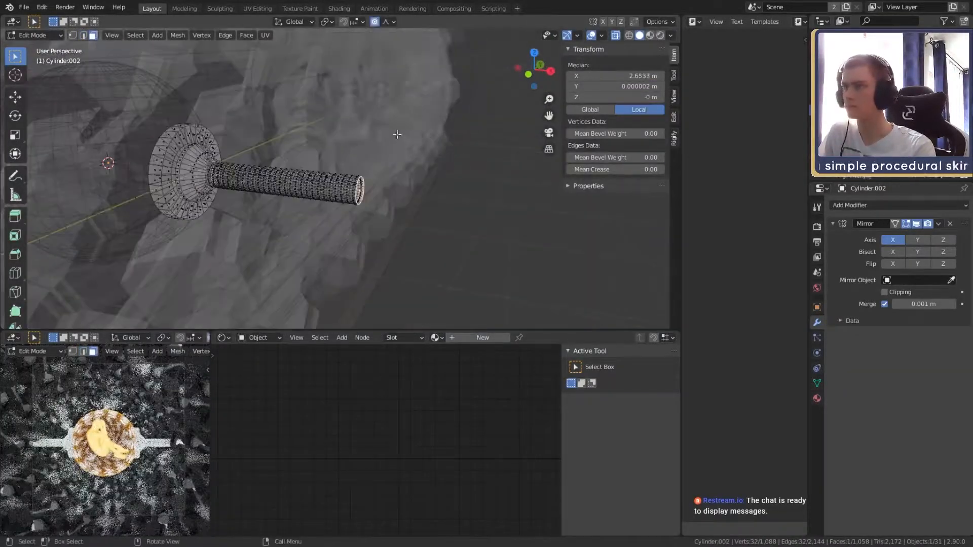
middle_click_drag(397, 134, 358, 152)
key("r")
key("x")
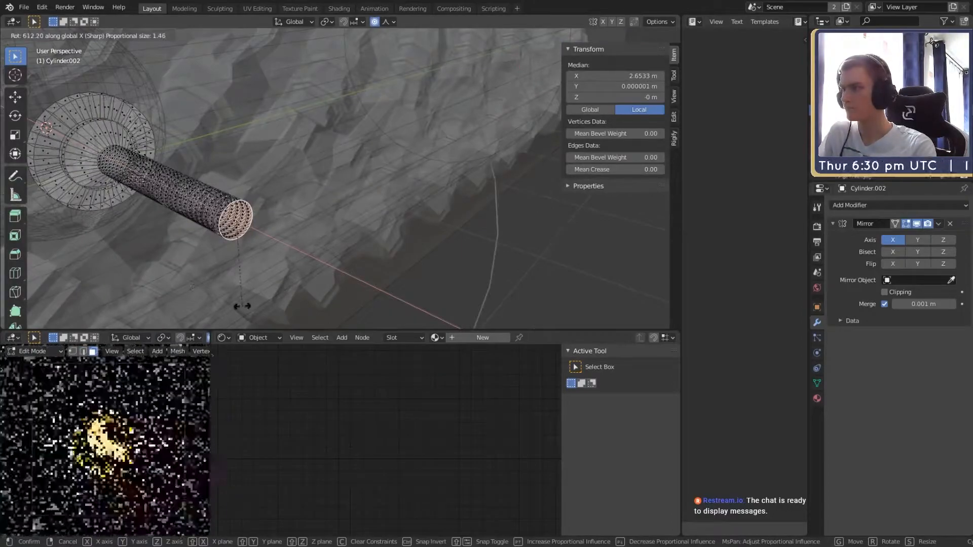
left_click(242, 306)
scroll(372, 165, "up", 6)
scroll(371, 165, "down", 3)
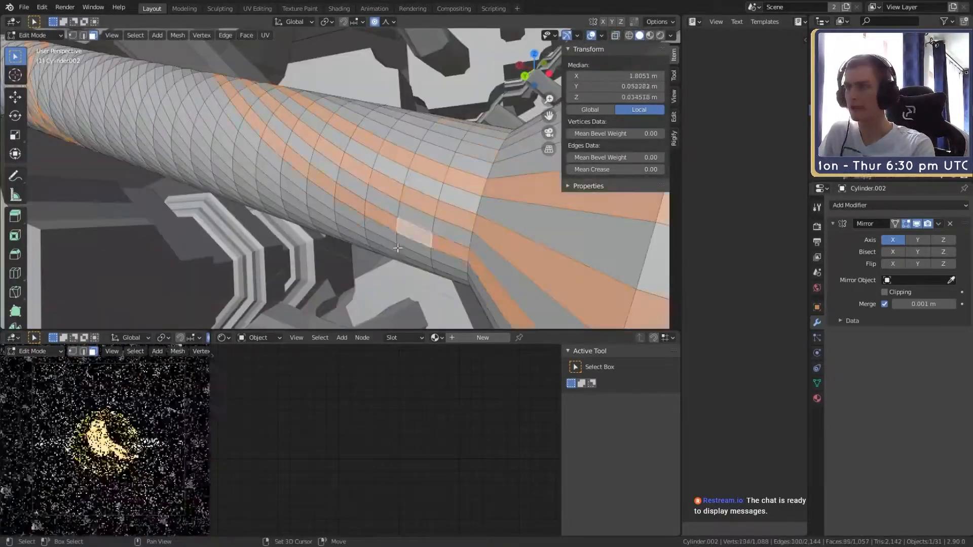
Step: Select alternating spiral face strips on the shaft, leave out the flange faces, and extrude the strips
middle_click_drag(397, 245, 342, 191)
left_click(336, 245, "alt+shift")
mouse_move(233, 253)
middle_mouse_down()
mouse_move(336, 245)
mouse_move(369, 130)
mouse_move(355, 203)
middle_mouse_up()
left_click(369, 130, "alt+shift")
scroll(355, 202, "down", 4)
key("alt+z")
key("c")
mouse_move(314, 167)
middle_mouse_down()
mouse_move(270, 293)
mouse_move(306, 158)
middle_mouse_up()
right_click(306, 157)
key("alt+z")
middle_click_drag(385, 233, 346, 146)
scroll(434, 262, "up", 2)
key("alt+e")
Step: Add loop cuts around the tapered cone between the flange and the shaft
key("ctrl+r")
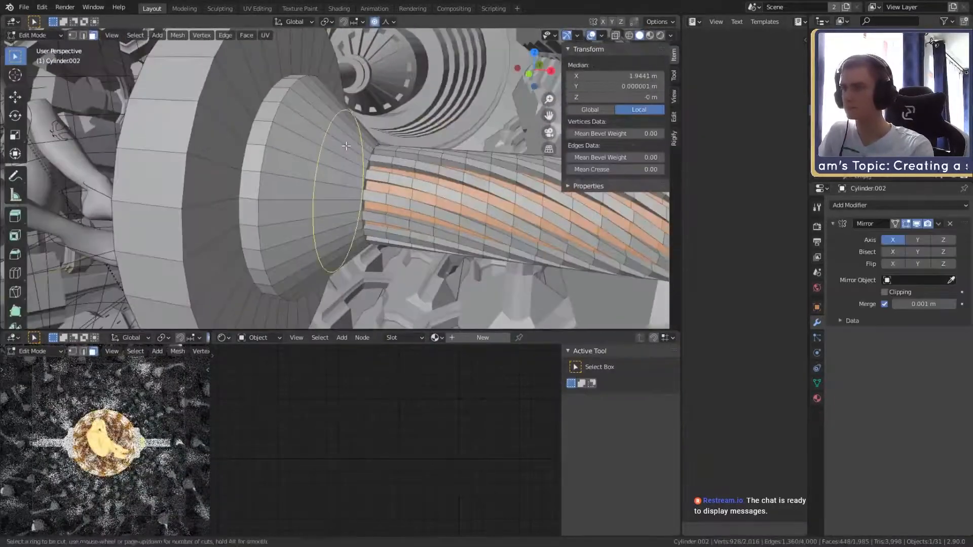
left_click(408, 185)
middle_click_drag(408, 184, 391, 164)
scroll(350, 152, "down", 2)
Step: Bevel an edge loop on the flange and inset the flange's ring of faces individually
key("2")
left_click(350, 152, "alt")
key("ctrl+b")
key("i")
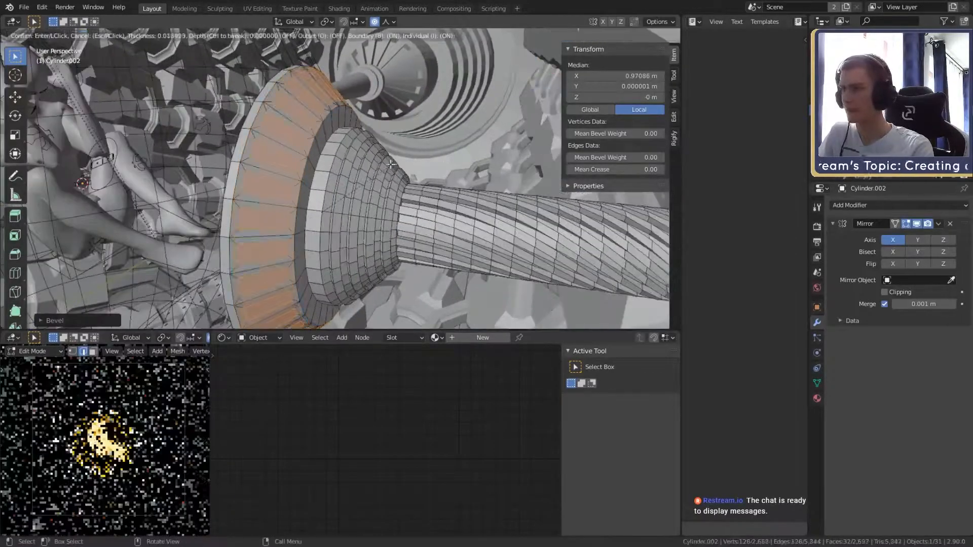
key("Tab")
scroll(395, 168, "down", 5)
Step: Save the file and link the tunnel blocks' material to the arm
left_click(24, 7)
left_click(37, 78)
left_click(549, 246, "shift")
key("ctrl+l")
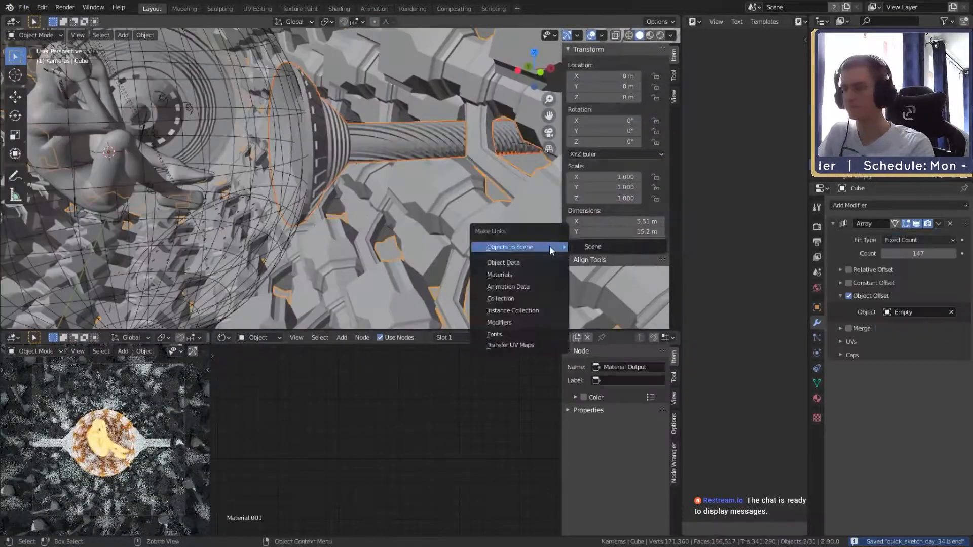
left_click(537, 274)
middle_click_drag(537, 274, 384, 191)
Step: Give the arm its own copy of the linked material and set the base color to gray with value 0.433
scroll(384, 190, "up", 5)
left_click(380, 147)
scroll(432, 387, "up", 3)
middle_click_drag(432, 387, 462, 426)
left_click(382, 402)
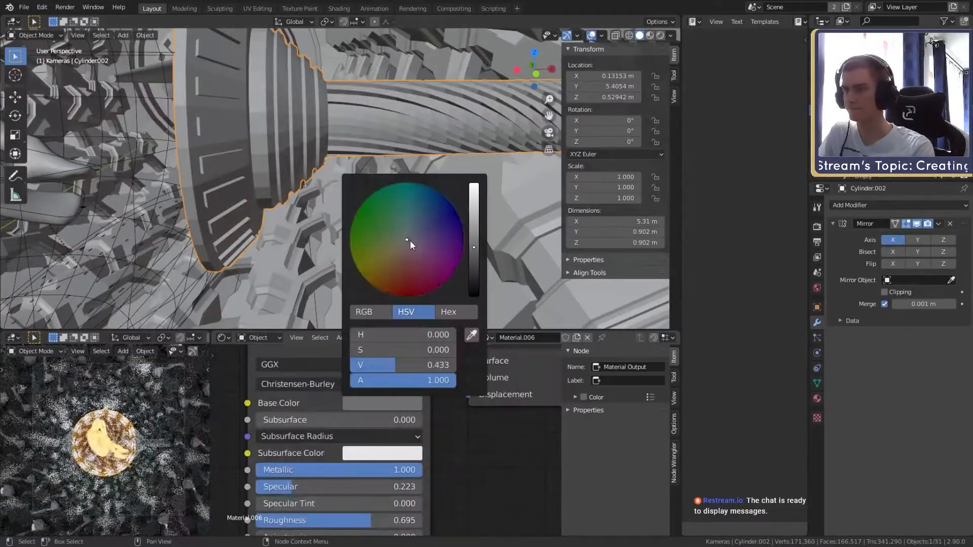
scroll(440, 71, "up", 4)
Step: Select the recessed spiral face strips along the arm's shaft and three face rings around its cone
key("Tab")
left_click(419, 198, "alt")
left_click(327, 171, "alt+shift")
middle_click_drag(327, 171, 319, 208)
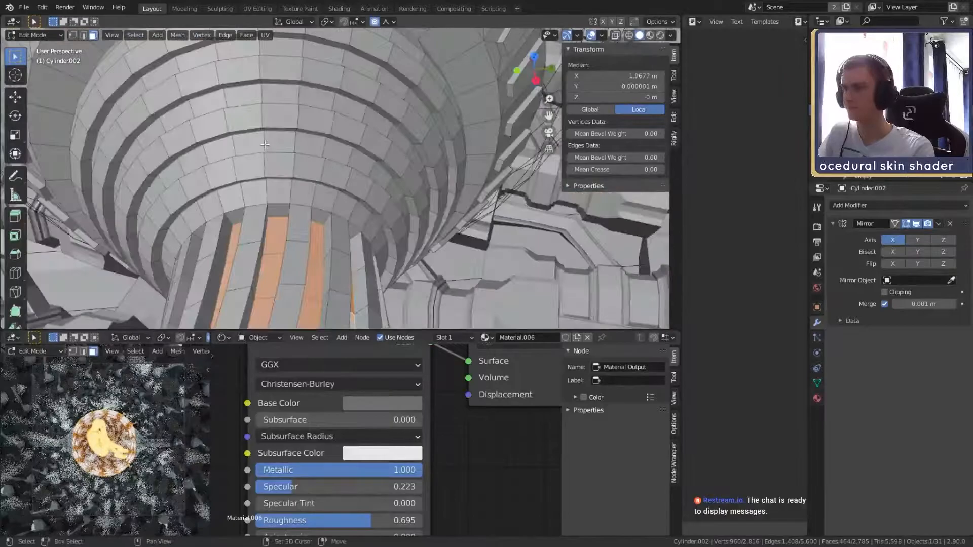
left_click(264, 145, "alt+shift")
left_click(265, 192, "alt+shift")
left_click(263, 95, "alt+shift")
Step: Add the small inset faces spaced around the flange to the face selection
middle_click_drag(263, 95, 376, 142)
left_click(373, 169, "shift")
left_click(376, 209, "shift")
middle_click_drag(375, 208, 393, 167)
left_click(393, 288, "shift")
middle_click_drag(393, 289, 324, 212)
left_click(322, 222, "shift")
left_click(324, 297, "shift")
middle_click_drag(323, 298, 284, 212)
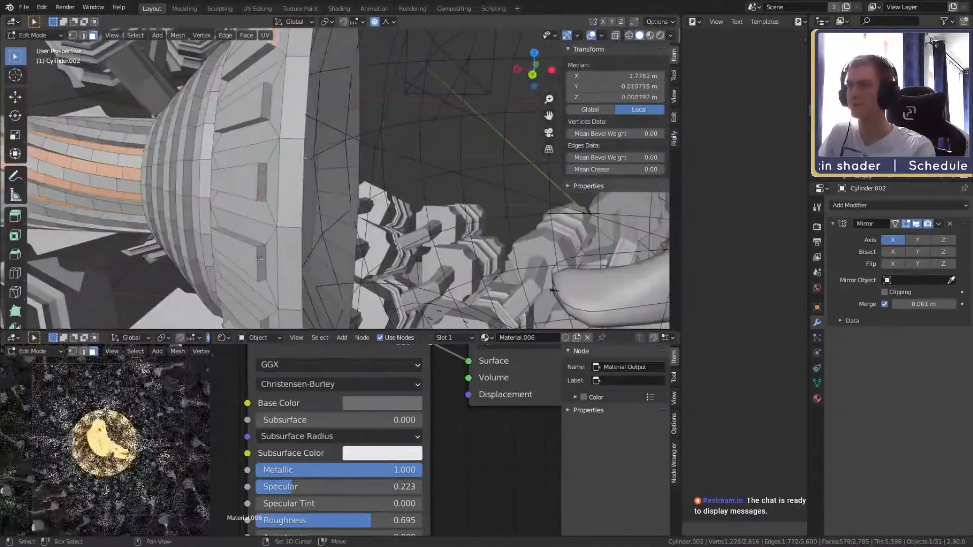
left_click(279, 283, "shift")
middle_click_drag(279, 284, 143, 218)
left_click(289, 299, "shift")
left_click(269, 223, "shift")
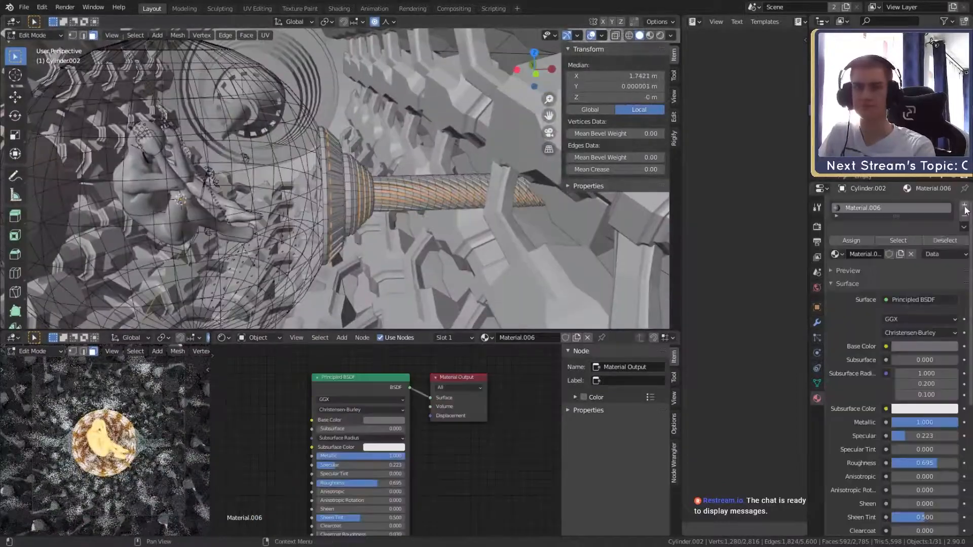
Step: Give the selected arm faces a new Emission material in a second slot and set its color to orange
middle_click_drag(334, 177, 354, 167)
key("Tab")
scroll(405, 390, "down", 2)
scroll(406, 391, "up", 3)
scroll(405, 390, "up", 3)
left_click(357, 392)
left_click(412, 207)
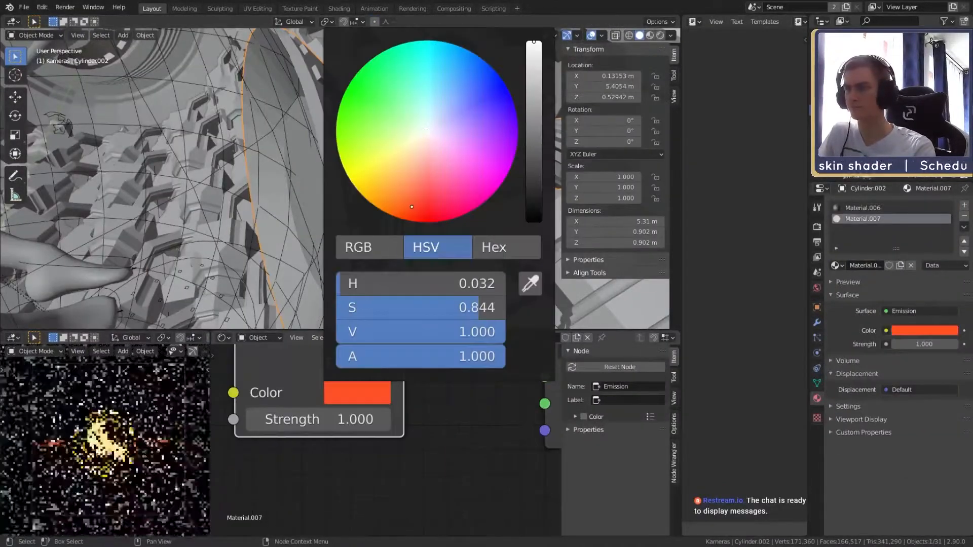
Step: Save the file and look at the glowing strips of the arm in the rendered view
left_click(23, 8)
left_click(31, 78)
scroll(134, 465, "up", 4)
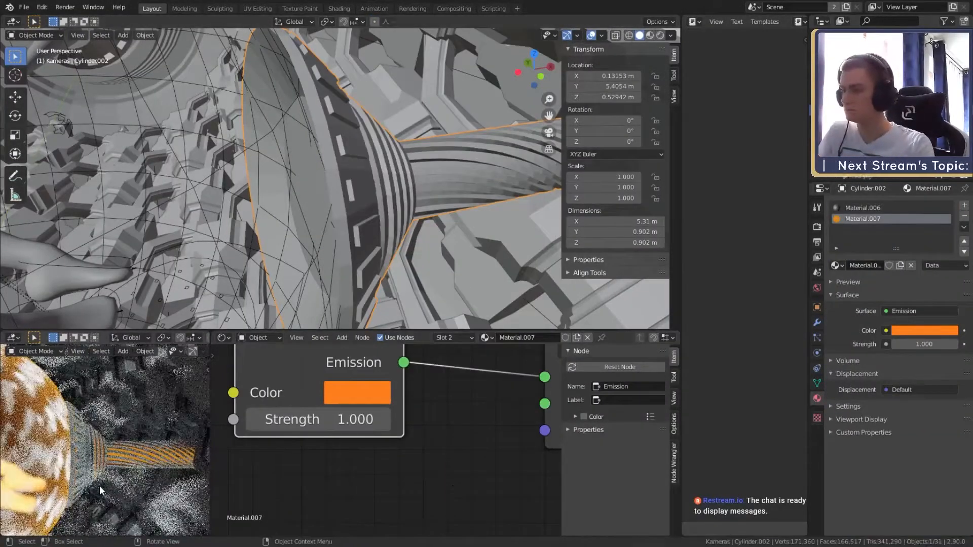
scroll(490, 411, "down", 7)
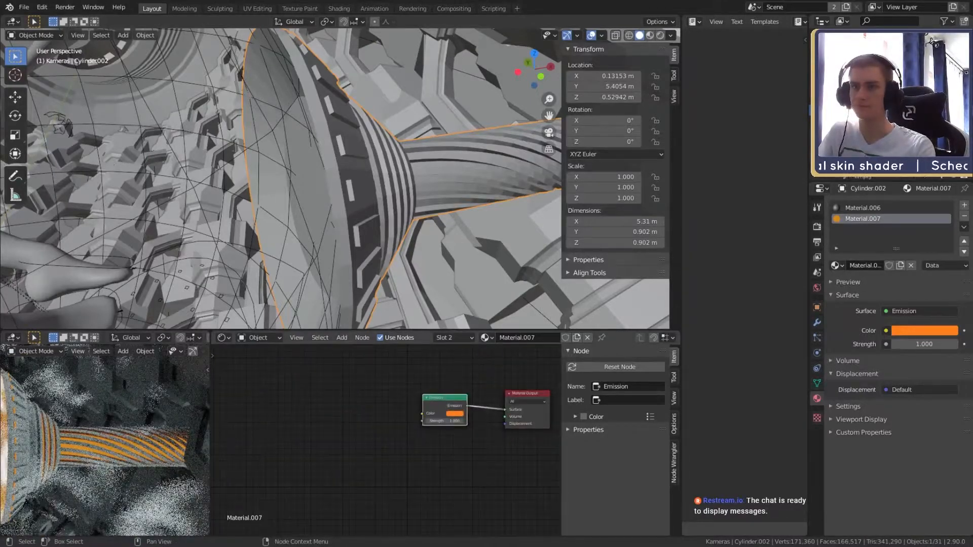
Step: Feed the emission color from an image texture and insert a ColorRamp between the two nodes
left_click_drag(355, 420, 215, 413)
scroll(315, 417, "up", 2)
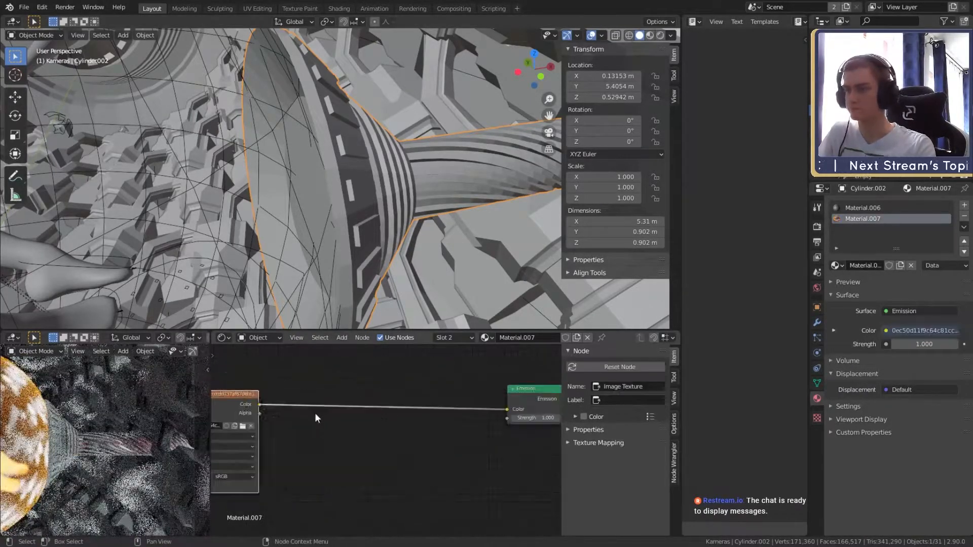
key("shift+a")
left_click(338, 420)
left_click_drag(459, 391, 395, 416)
Step: Color the ramp's stops orange and red (H 0.030, S 1.000, V 1.000) and move the orange stop inward
left_click(273, 462)
left_click(306, 404)
left_click_drag(345, 374, 482, 391)
left_click(306, 427)
left_click(374, 459)
left_click(354, 358)
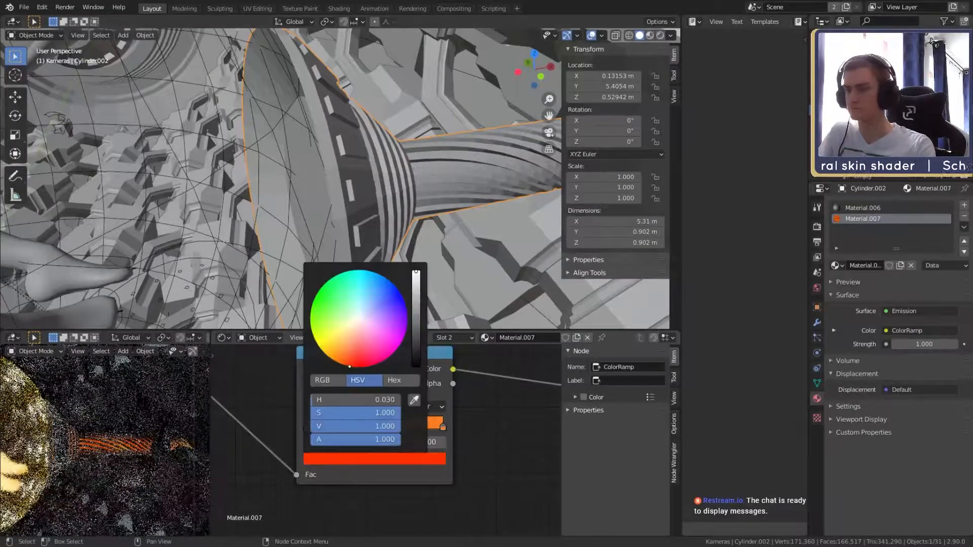
left_click_drag(442, 427, 395, 426)
Step: Select the glass sphere, show the viewport in material preview and set the sphere's Display As to Solid
scroll(152, 430, "down", 5)
scroll(304, 213, "down", 5)
middle_click_drag(304, 213, 279, 177)
left_click(325, 284)
left_click(348, 431)
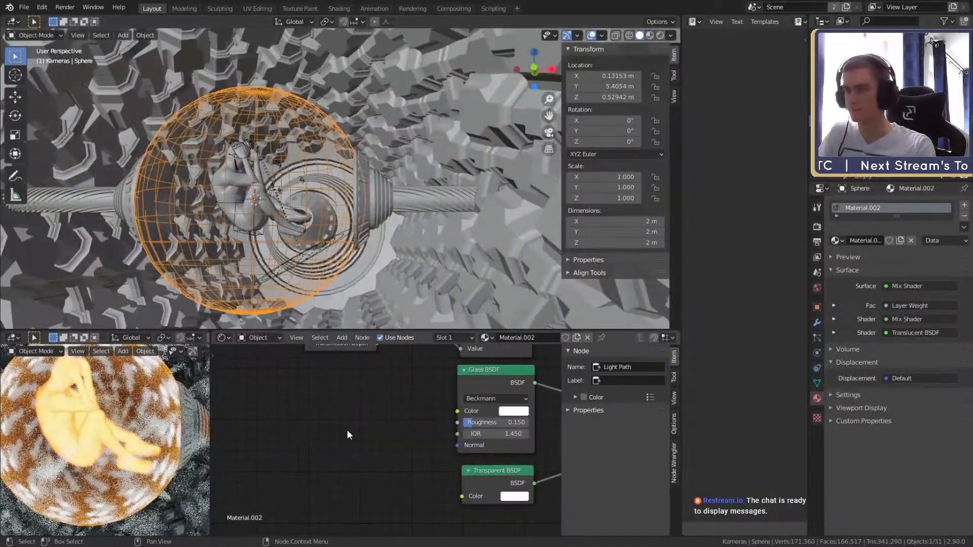
left_click(650, 35)
left_click(816, 307)
left_click(897, 501)
left_click(891, 464)
Step: Add a Noise Texture to the sphere's material and connect a ColorRamp between it and the Glass BSDF roughness
key("shift+a")
left_click(358, 281)
left_click(408, 388, "ctrl+shift")
left_click_drag(408, 385, 294, 381)
key("shift+a")
left_click(386, 402)
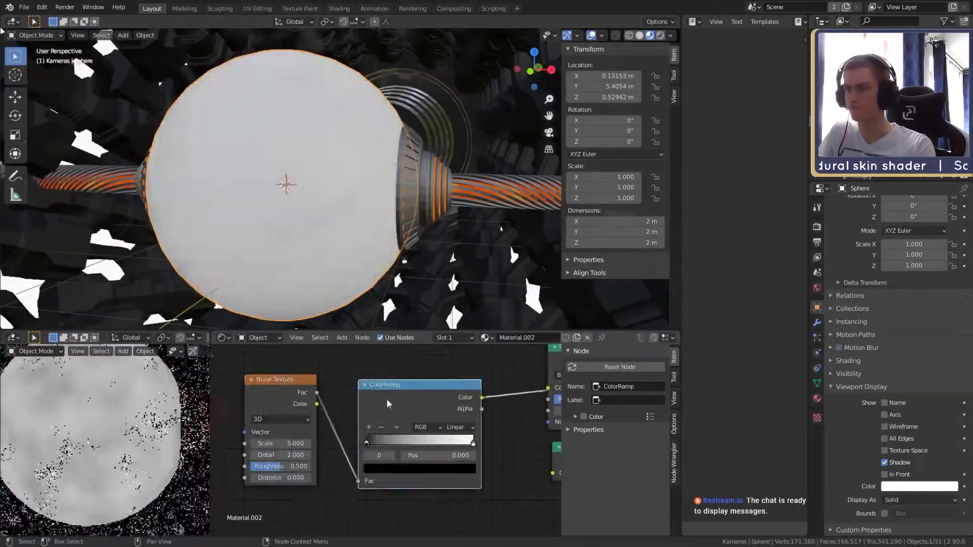
Step: Set the sphere's noise to scale 13.8, detail 6, roughness 0.7 and distortion 0.4, and move the ramp's stops for more contrast
middle_click_drag(387, 401, 312, 406)
left_click_drag(292, 442, 350, 446)
left_click_drag(299, 473, 319, 473)
left_click_drag(299, 433, 344, 433)
left_click_drag(449, 433, 456, 433)
mouse_move(524, 432)
left_mouse_down()
mouse_move(491, 432)
mouse_move(525, 433)
left_mouse_up()
left_click_drag(299, 446, 267, 447)
left_click_drag(298, 460, 312, 459)
middle_click_drag(313, 459, 295, 453)
left_click_drag(434, 429, 449, 429)
Step: Preview the sphere's Mix Shader and inspect the noise pattern on its surface
scroll(449, 428, "down", 6)
middle_click_drag(537, 430, 363, 435)
left_click(450, 430, "ctrl+shift")
middle_click_drag(223, 432, 469, 432)
middle_click_drag(417, 196, 410, 202)
scroll(411, 202, "up", 3)
scroll(363, 437, "down", 4)
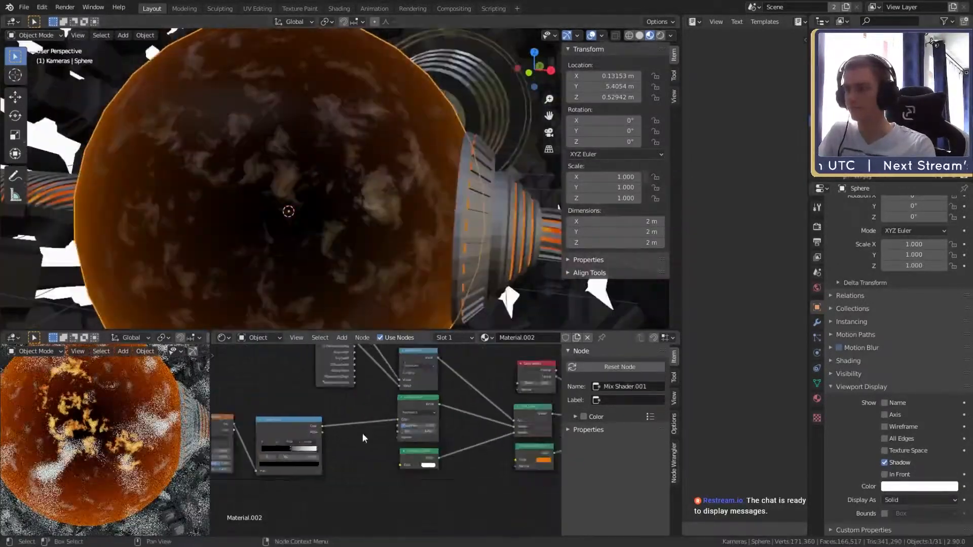
Step: Adjust the brightness of the roughness ramp's light stop and preview the Glass BSDF on the sphere
scroll(270, 470, "up", 8)
left_click(357, 432)
left_click(299, 458)
left_click_drag(337, 314, 337, 380)
middle_click_drag(456, 416, 350, 443)
left_click(423, 380, "ctrl+shift")
left_click_drag(393, 404, 393, 414)
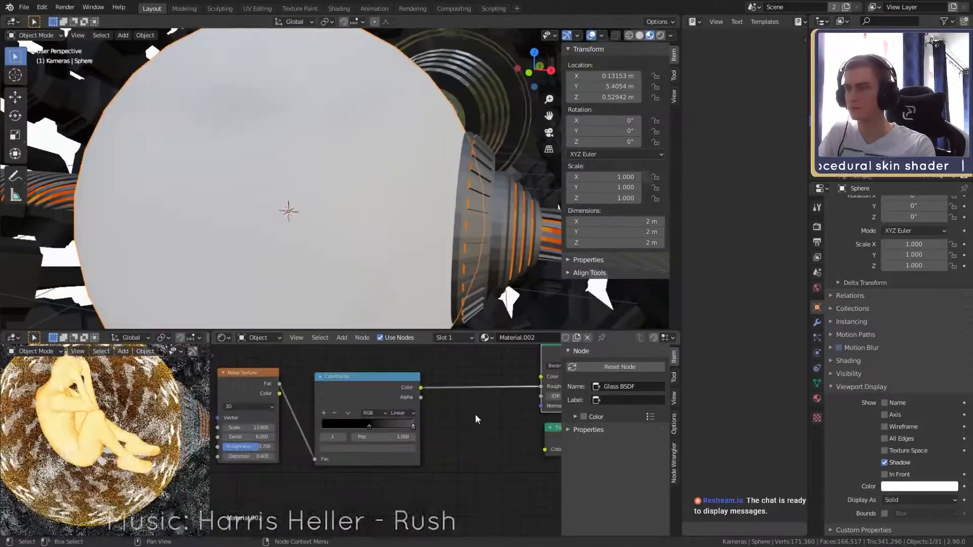
middle_click_drag(415, 218, 411, 205)
left_click(361, 449)
scroll(431, 424, "down", 4)
middle_click_drag(468, 417, 355, 447)
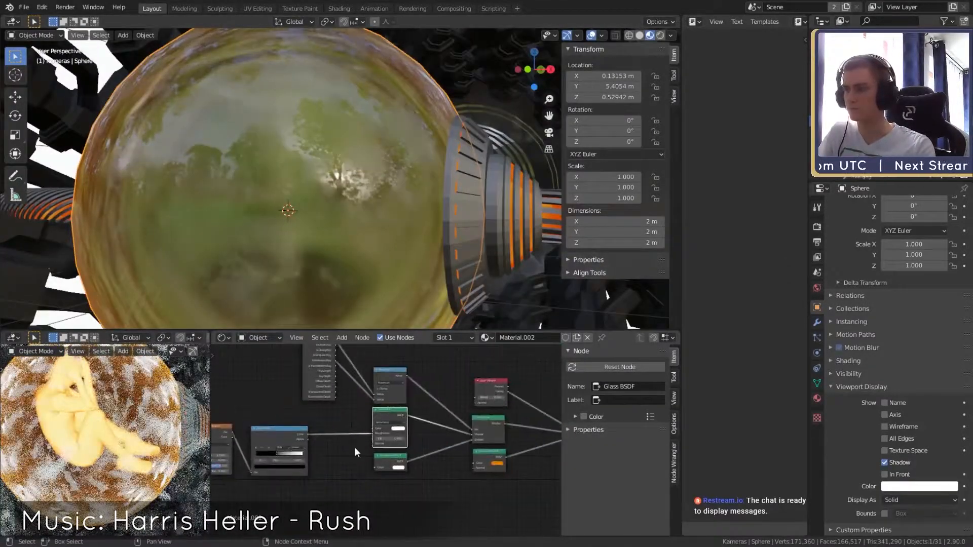
scroll(381, 204, "down", 4)
scroll(391, 192, "up", 4)
Step: Select the arm, add a Noise Texture to its metallic Material.006 and preview the texture
key("alt+a")
mouse_move(381, 205)
middle_mouse_down()
mouse_move(391, 192)
mouse_move(387, 205)
middle_mouse_up()
left_click(387, 206)
left_click(816, 399)
left_click(862, 207)
key("shift+a")
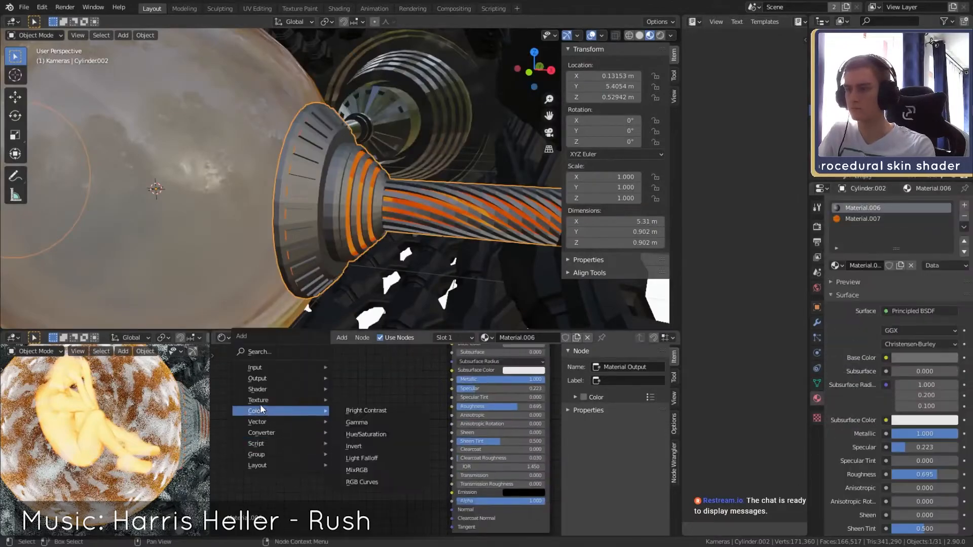
left_click(355, 324)
left_click(318, 405)
left_click(318, 405, "ctrl+shift")
Step: Run the arm's noise through a ColorRamp, move the black stop inward, set detail to 6 and raise the noise roughness
scroll(473, 407, "down", 2)
key("shift+a")
left_click(391, 405)
scroll(390, 425, "up", 3)
left_click_drag(325, 448, 362, 448)
left_click_drag(250, 474, 280, 475)
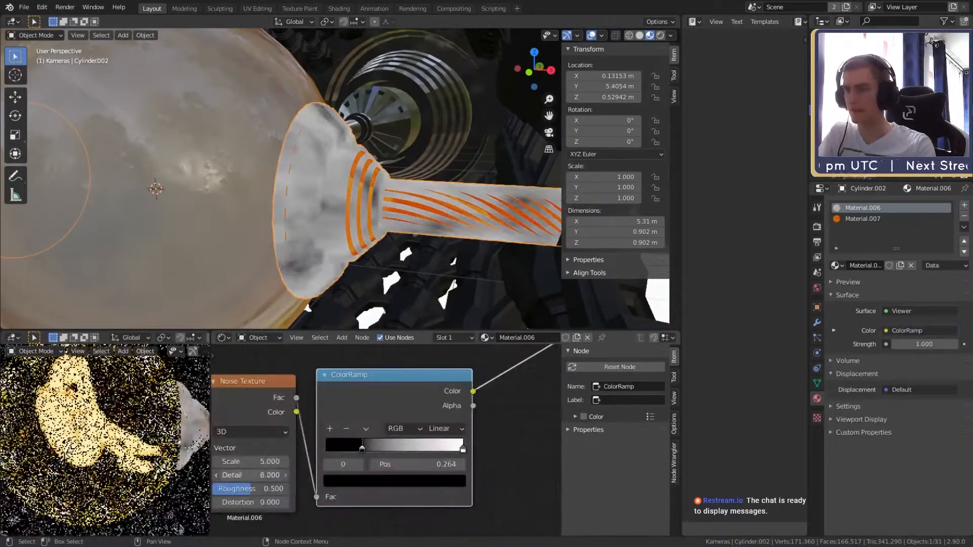
left_click_drag(362, 448, 394, 448)
left_click_drag(251, 488, 295, 488)
Step: Connect the arm's ColorRamp to the Principled BSDF roughness and preview the shader
scroll(382, 445, "down", 3)
left_click_drag(308, 374, 387, 424)
middle_click_drag(512, 390, 355, 385)
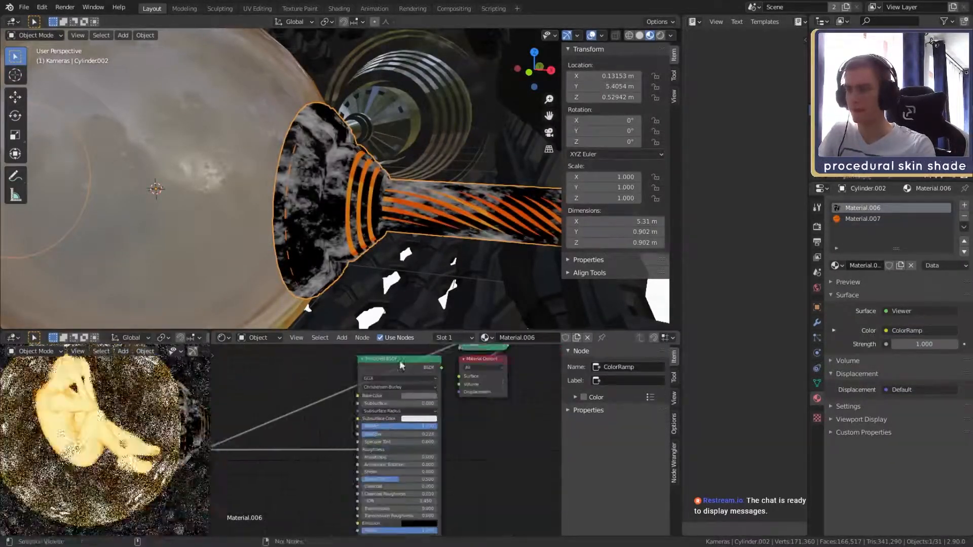
left_click(402, 364, "ctrl+shift")
Step: Adjust the color and position of the arm's roughness ramp stops and undo the last change
scroll(334, 203, "up", 2)
left_click(341, 445)
left_click_drag(320, 414, 341, 414)
left_click(404, 415)
left_click(341, 444)
key("ctrl+z")
middle_click_drag(324, 228, 344, 221)
Step: Add a second Noise Texture with its own ColorRamp to the arm's material and preview the result
scroll(405, 193, "up", 5)
middle_click_drag(405, 431, 304, 364)
scroll(304, 385, "down", 2)
key("shift+a")
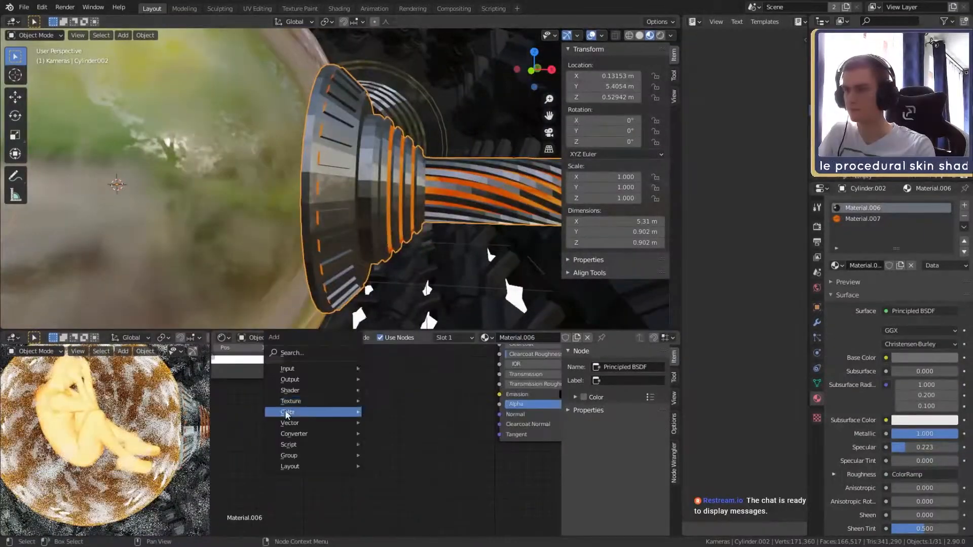
left_click(385, 302)
left_click(226, 410)
key("shift+a")
left_click(353, 429, "ctrl+shift")
Step: Raise the second noise's scale, detail, roughness and distortion, and move its ramp's black stop to 0.541
left_click_drag(258, 472, 318, 472)
left_click_drag(258, 482, 299, 482)
left_click_drag(258, 493, 270, 492)
left_click_drag(258, 502, 299, 502)
left_click_drag(318, 466, 350, 412)
Step: Add a Bump node from the second ramp to the Principled BSDF normal and preview the arm's shader
key("shift+a")
left_click(413, 334)
left_click(382, 411)
left_click(435, 392, "ctrl+shift")
scroll(446, 405, "down", 4)
scroll(420, 238, "up", 4)
scroll(420, 440, "up", 8)
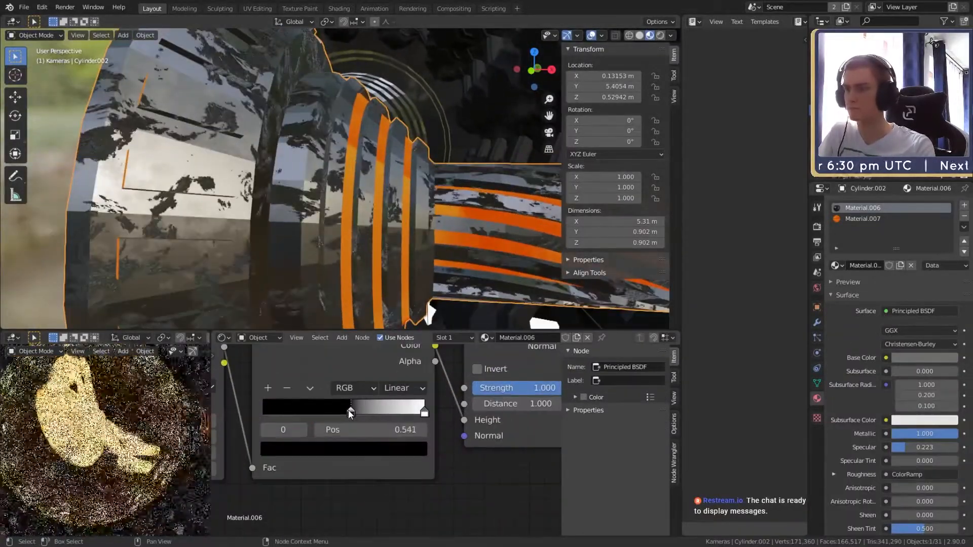
Step: Fine-tune the noise texture driving the arm's bump and check the surface
middle_click_drag(349, 421, 522, 412)
left_click_drag(360, 443, 372, 444)
scroll(346, 206, "down", 4)
scroll(346, 208, "down", 8)
scroll(327, 201, "up", 4)
Step: Select the glass sphere and box-select the Translucent BSDF area of its node tree
left_click(325, 202)
scroll(462, 473, "down", 10)
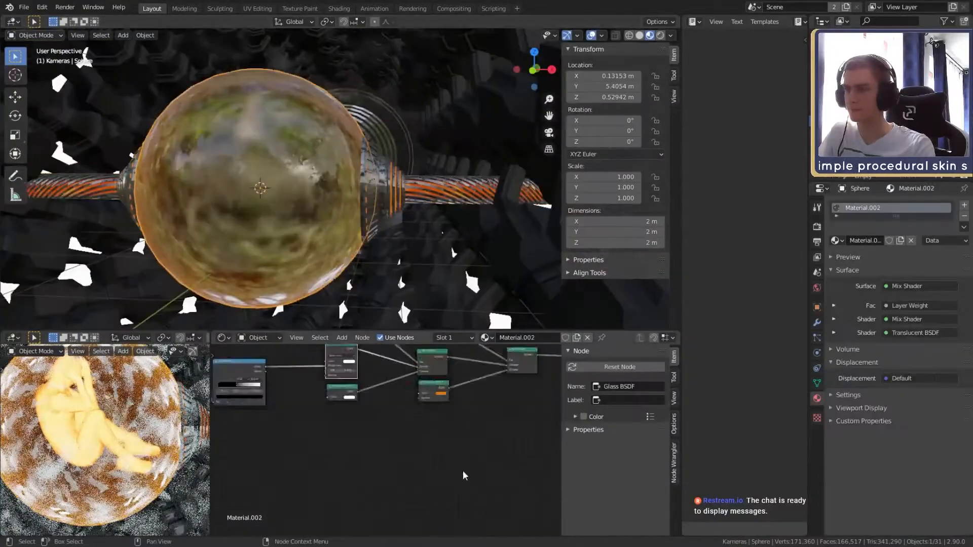
middle_click_drag(459, 410, 458, 451)
left_click_drag(458, 453, 416, 392)
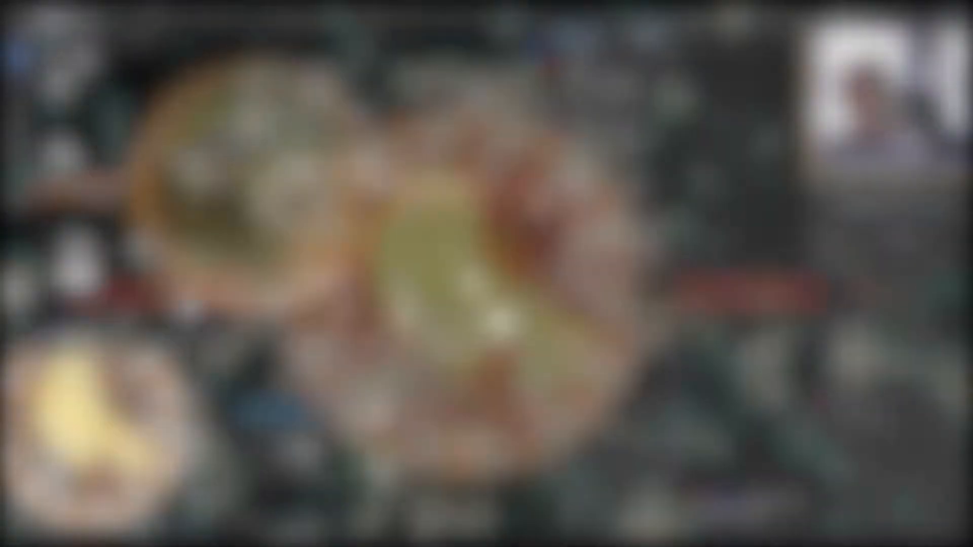